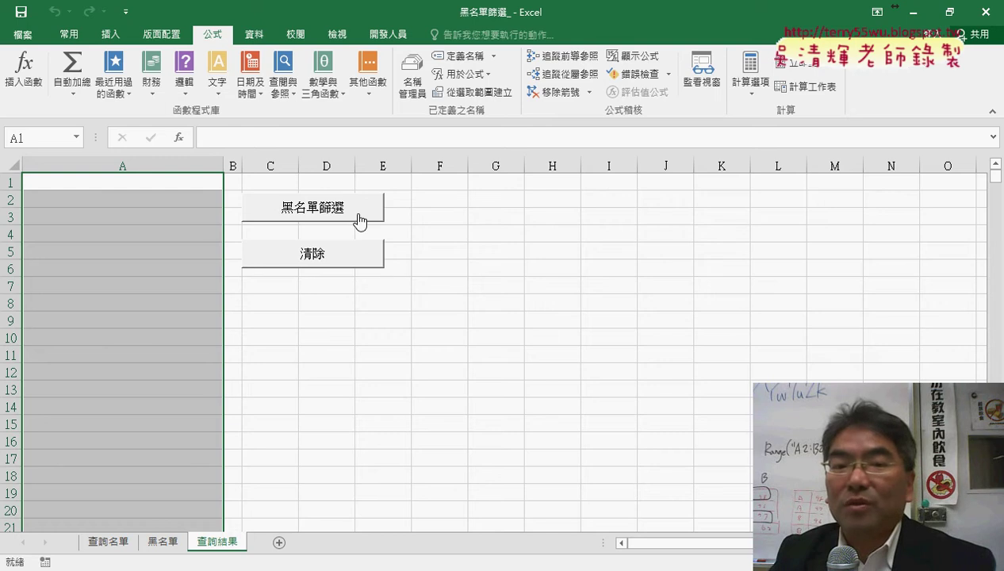
- Look over the 查詢名單 and 黑名單 sheets, then return to 查詢結果 and select an empty cell
left_click(108, 543)
left_click(162, 542)
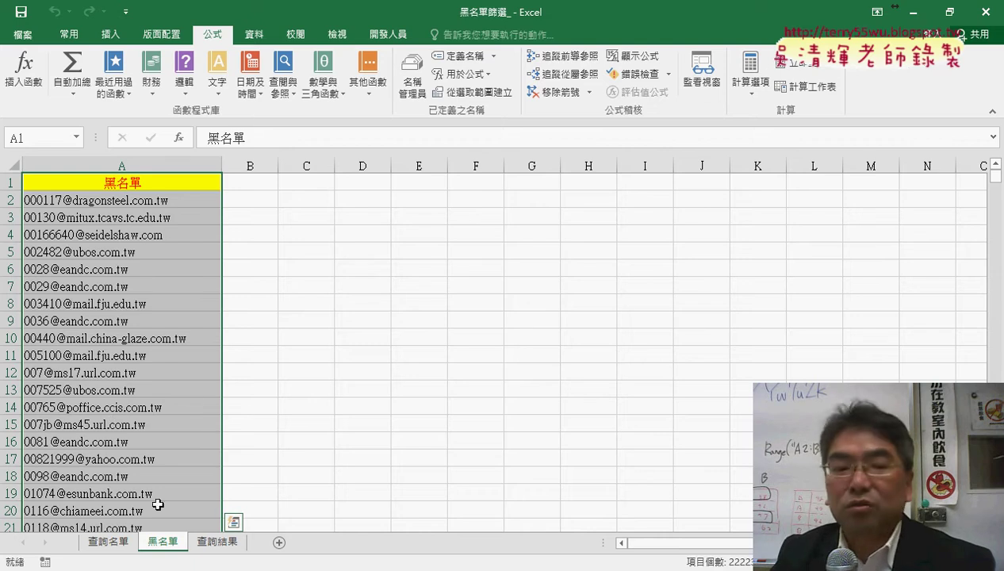
left_click(220, 547)
left_click(392, 441)
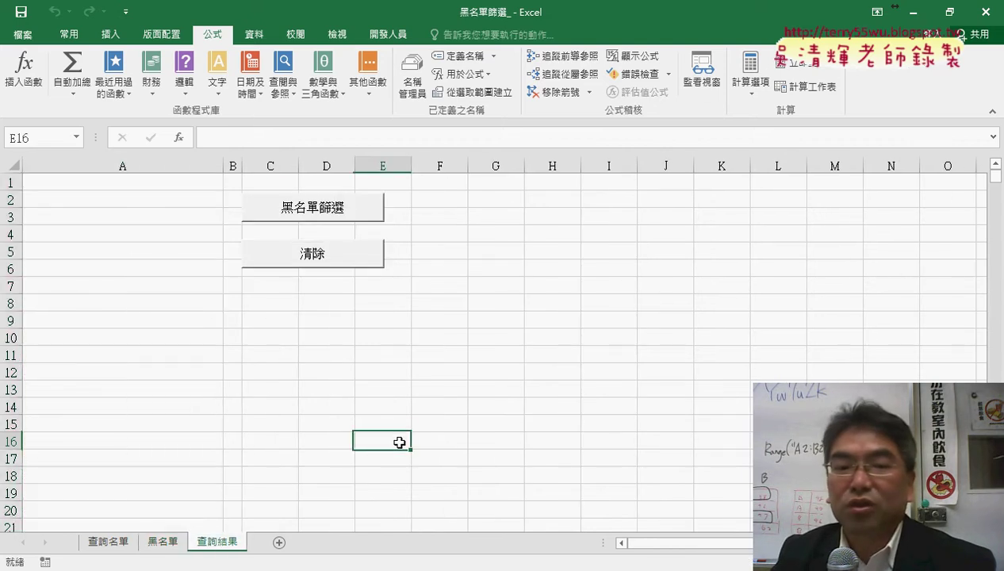
- Test the 黑名單篩選 and 清除 buttons twice each to see the filter fill and clear column A
left_click(342, 205)
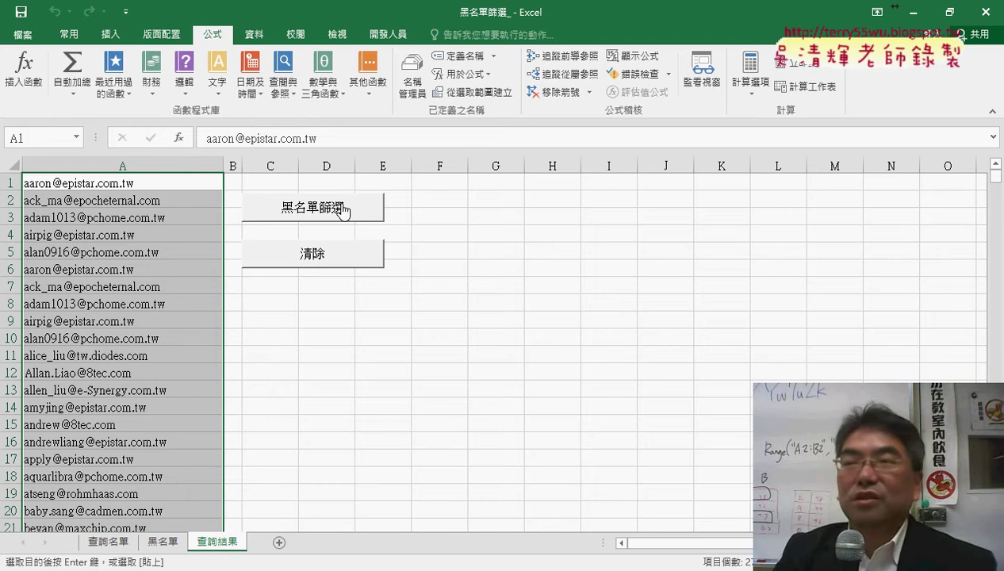
left_click(333, 262)
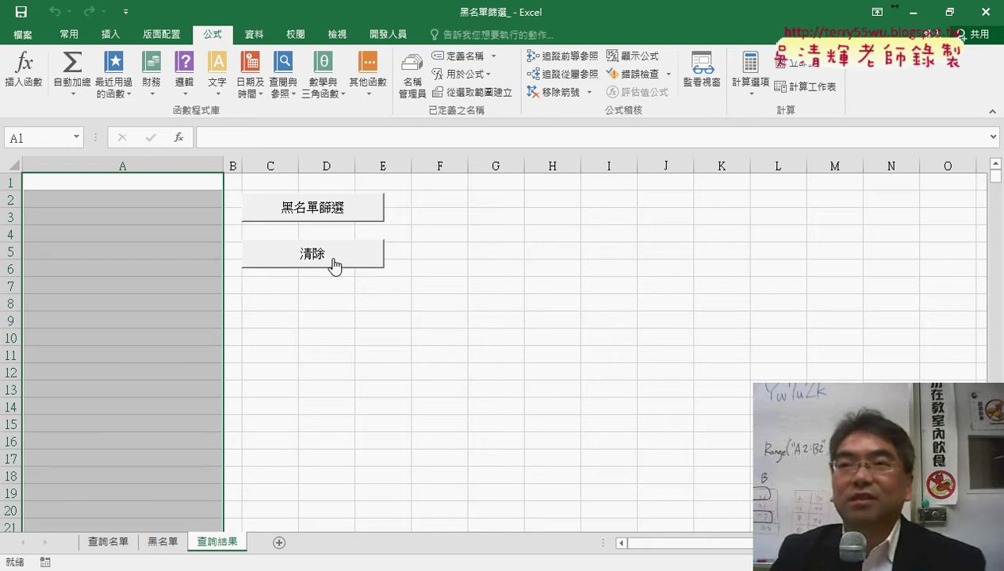
left_click(319, 215)
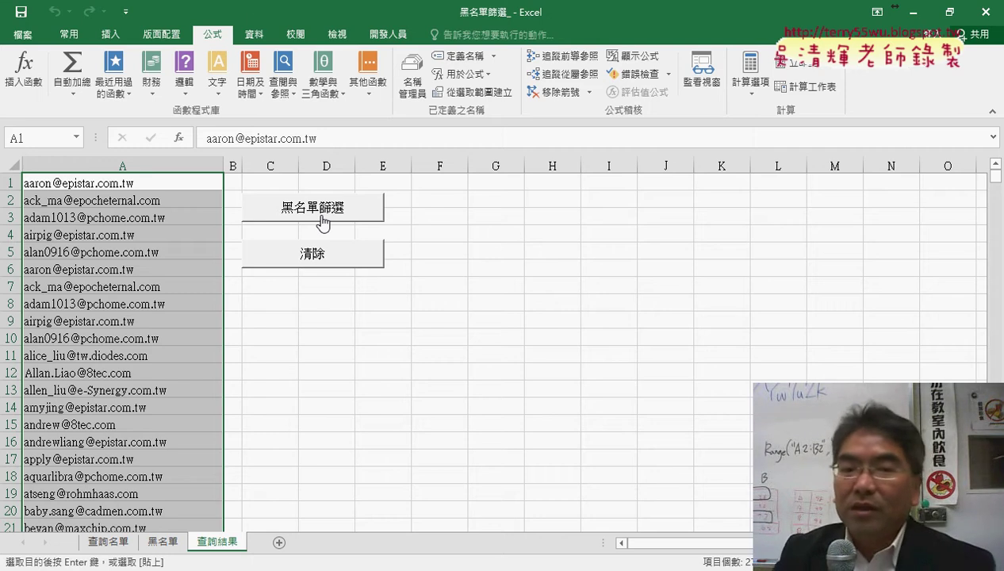
left_click(315, 253)
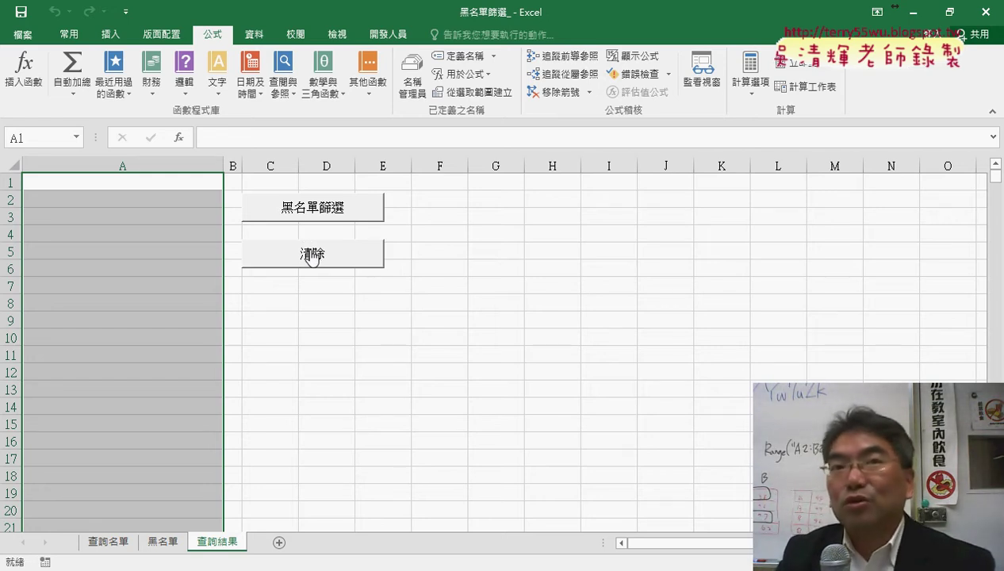
- From the Developer tab, open the 黑名單篩選 button's assigned macro code in the VBA editor
left_click(387, 34)
left_click(123, 63)
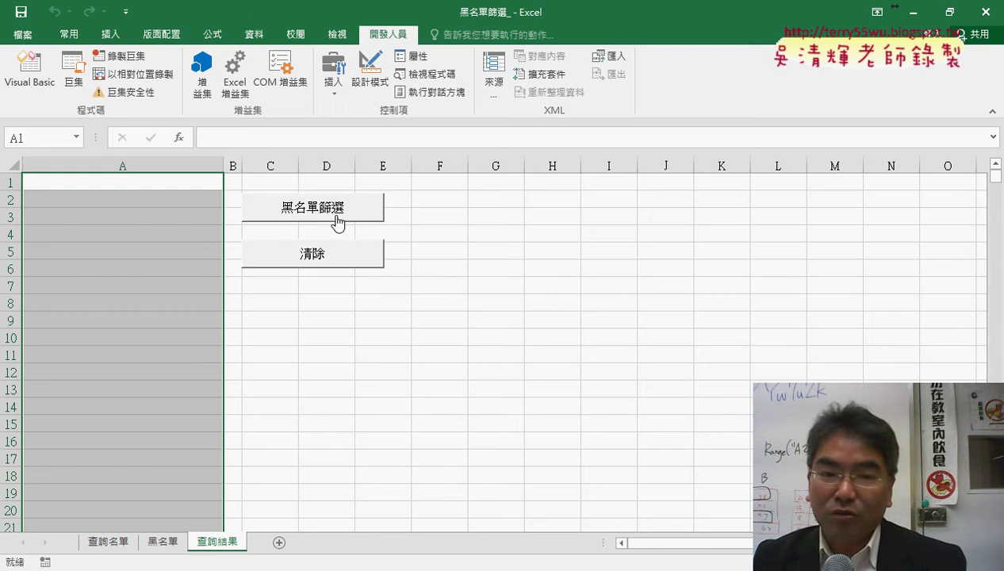
right_click(339, 219)
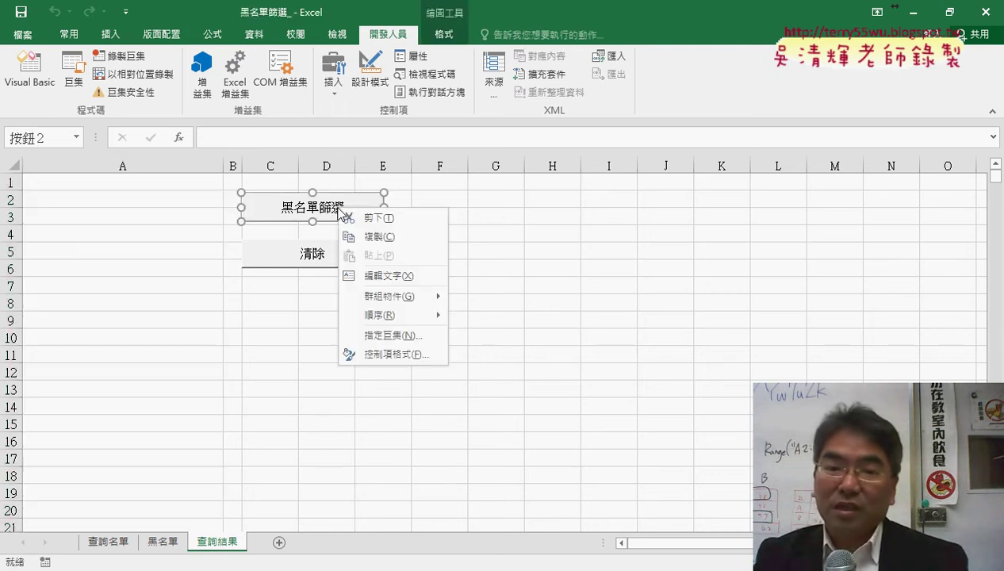
left_click(405, 336)
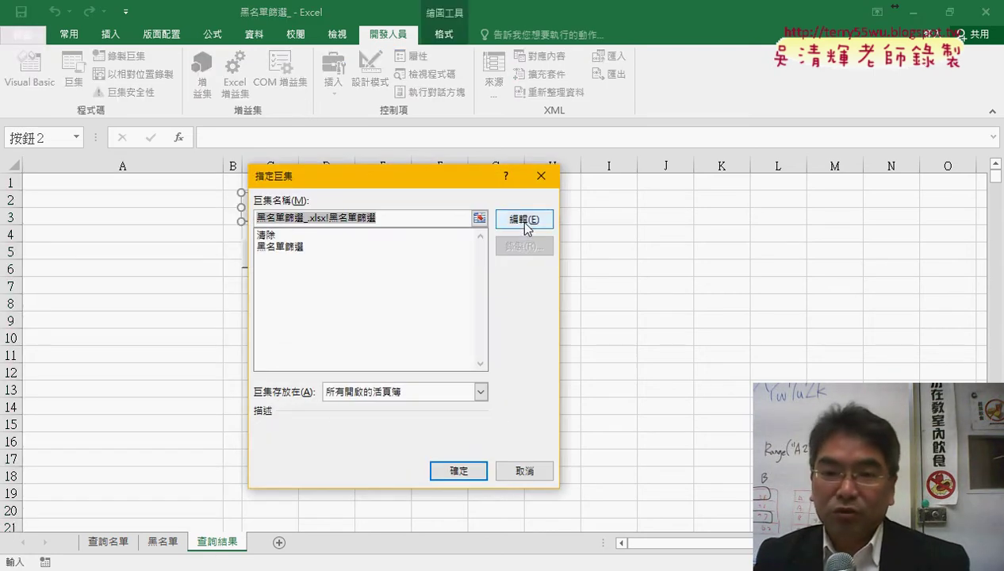
left_click(523, 221)
left_click_drag(382, 146, 284, 148)
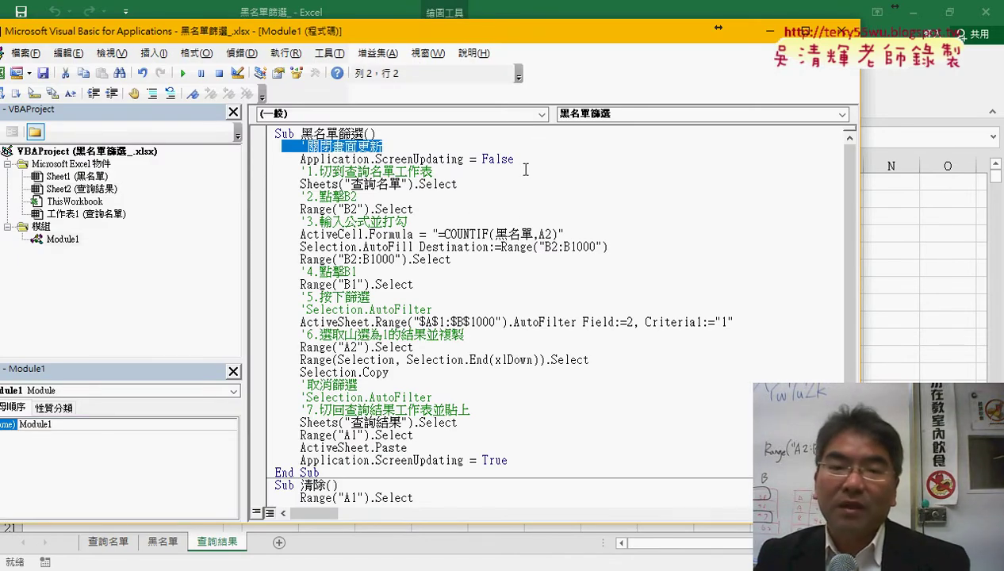
- Read through the macro's step comments and the commented-out Selection.AutoFilter line
left_click(319, 172)
key("Right")
key("Right")
key("Right")
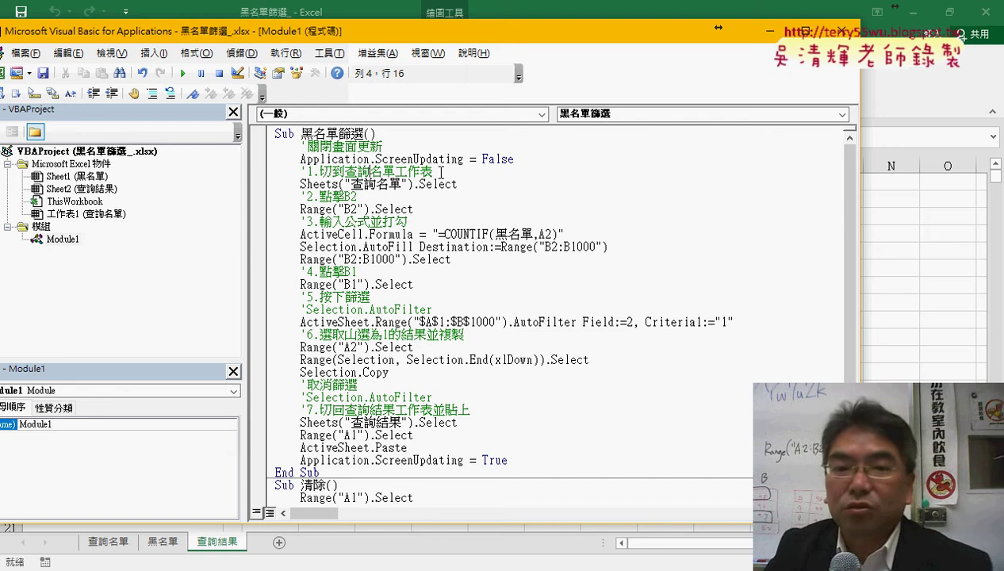
left_click(376, 197)
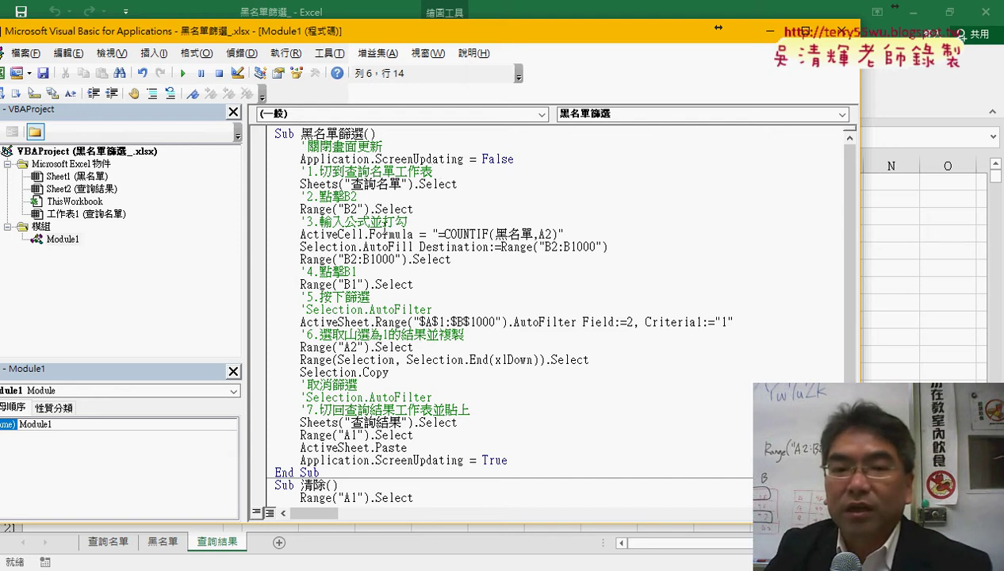
left_click_drag(384, 223, 407, 223)
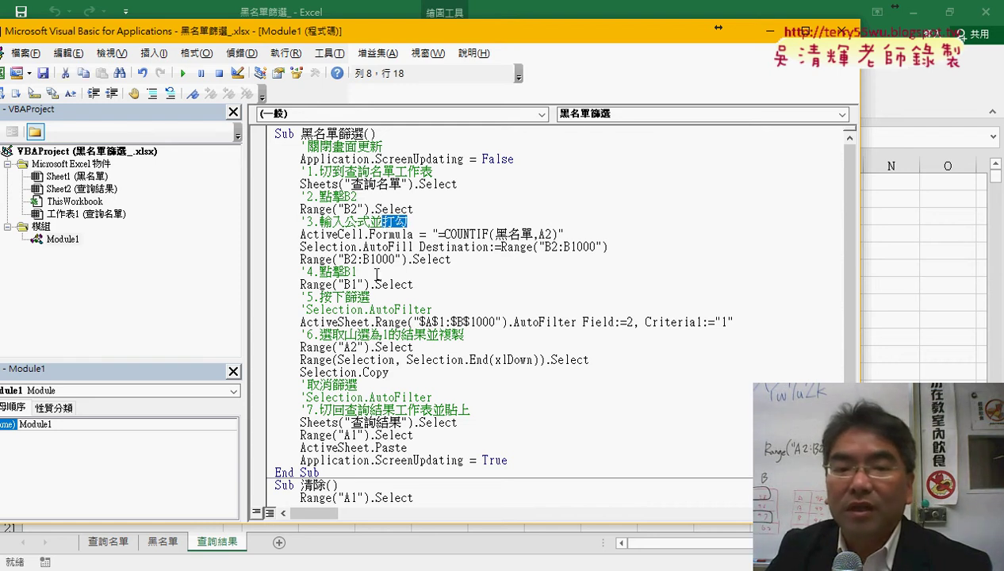
left_click(376, 275)
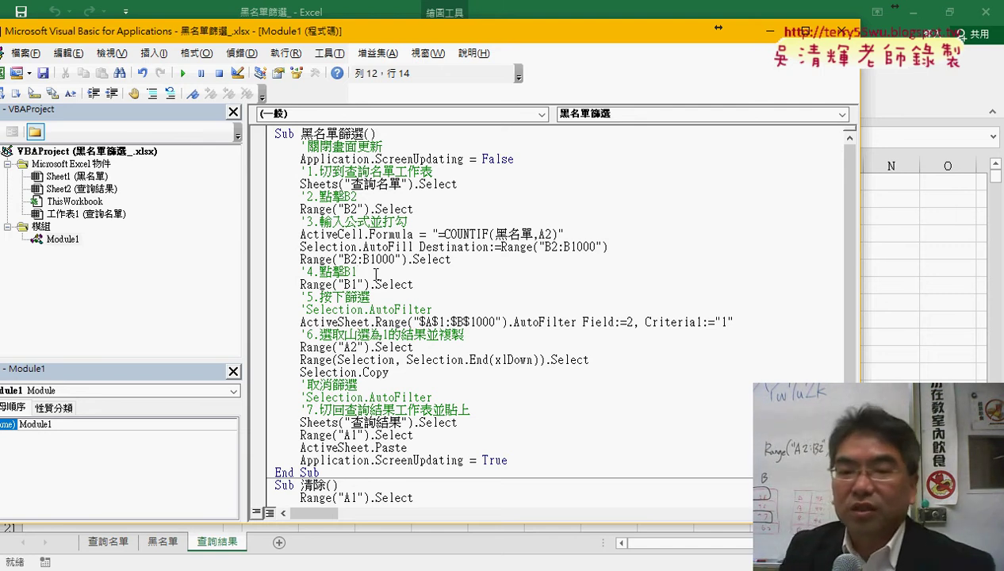
left_click(383, 310)
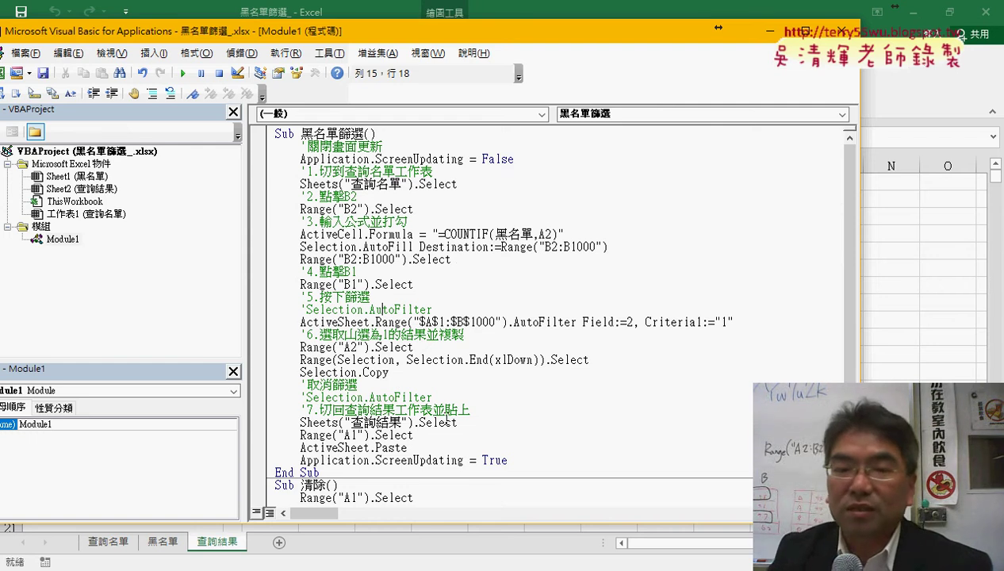
scroll(471, 428, "down", 1)
scroll(469, 416, "up", 1)
- Copy the sub name 黑名單篩選
left_click_drag(300, 135, 369, 134)
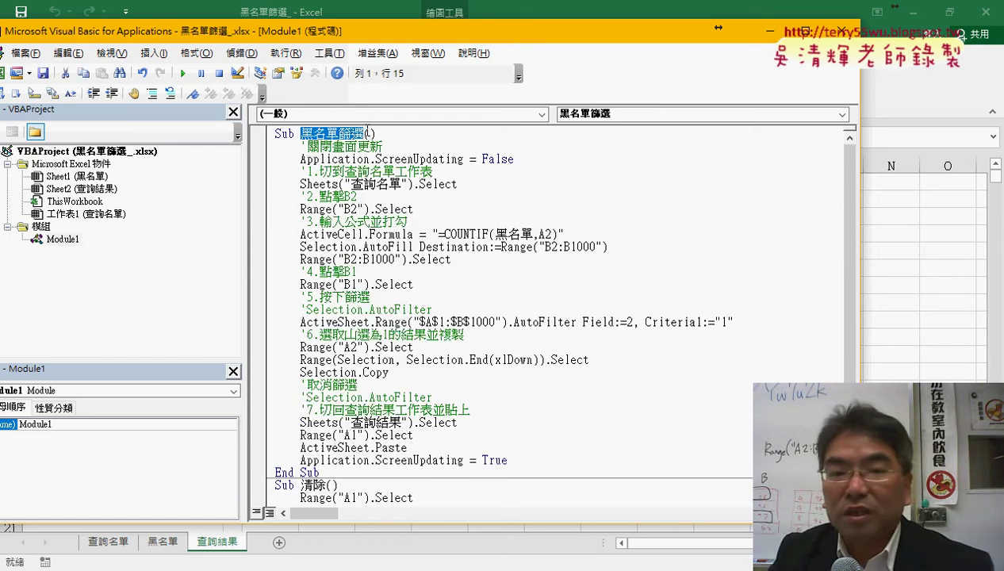
right_click(340, 135)
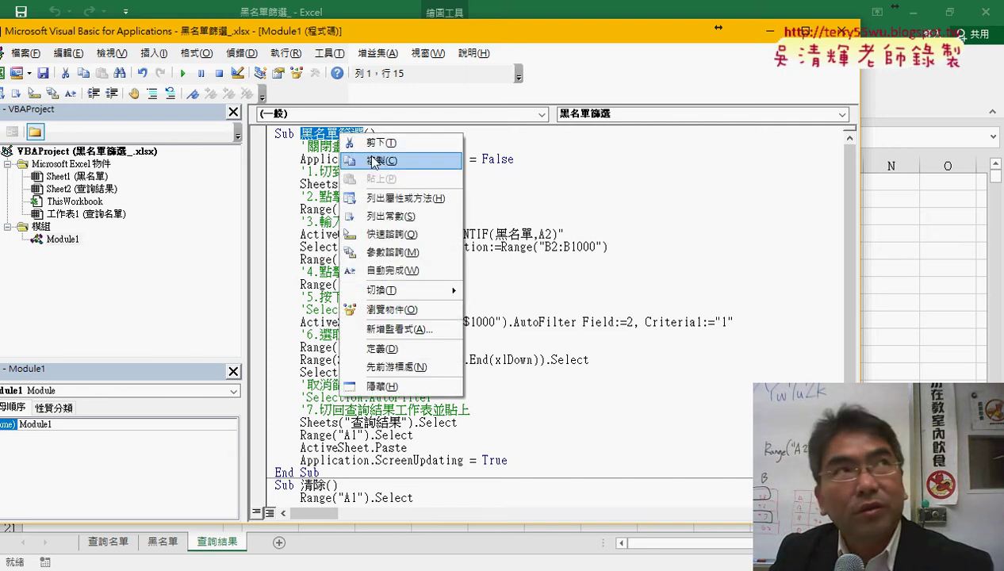
left_click(373, 161)
- Delete all the code in Module1 and return to the workbook
scroll(375, 272, "down", 1)
left_click_drag(352, 474, 155, 6)
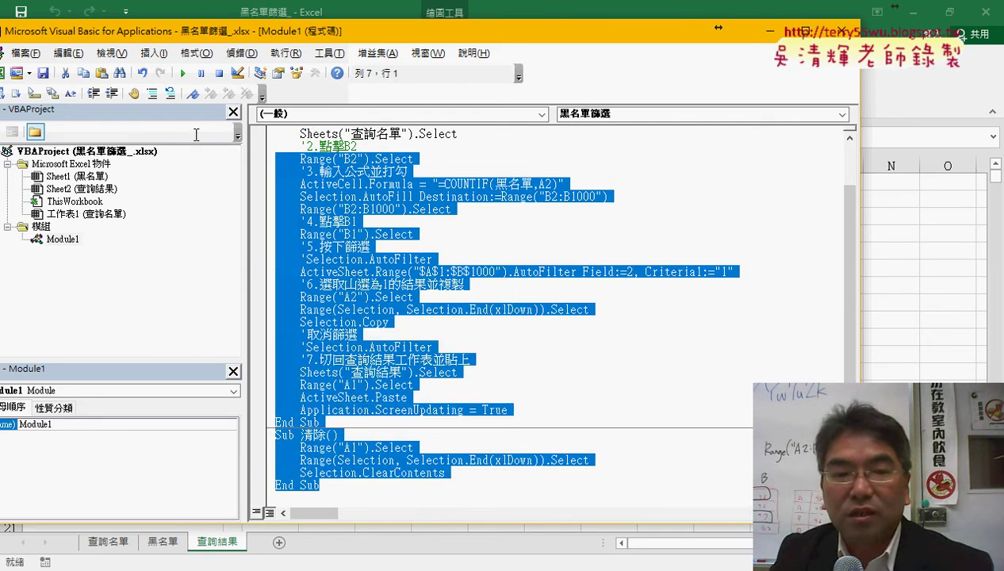
key("Delete")
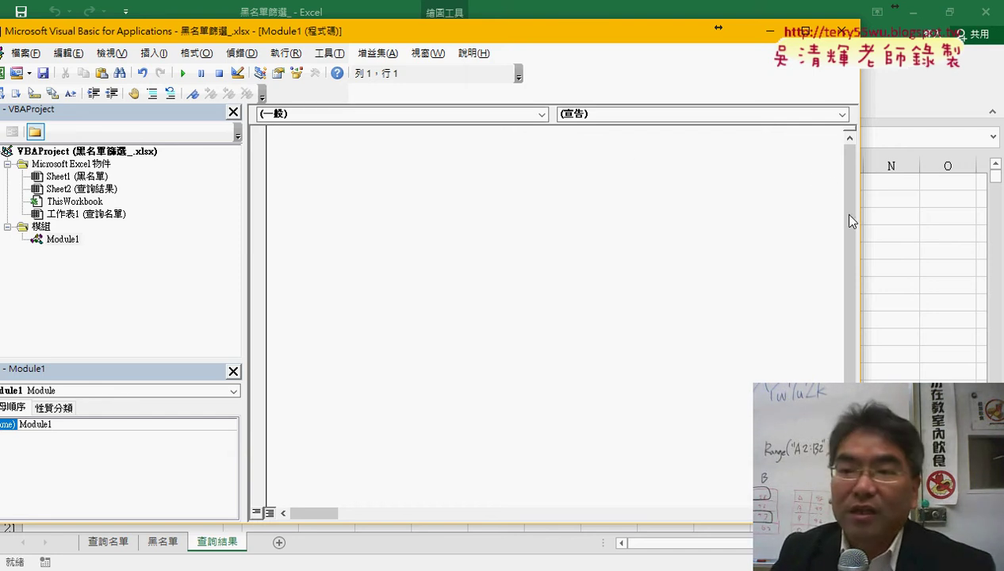
left_click(872, 238)
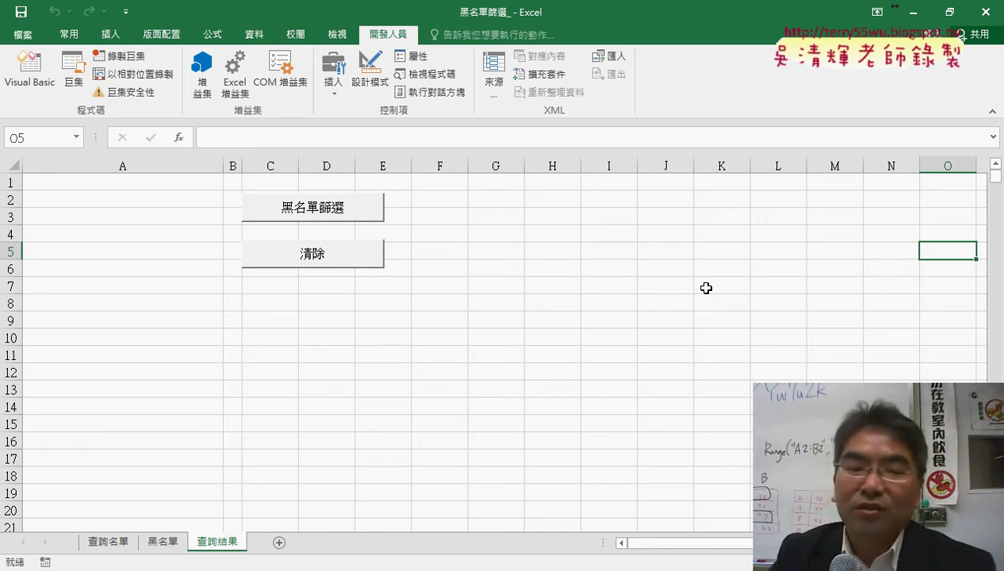
- On 查詢名單, turn off the filter and inspect B2's COUNTIF formula without changing it
left_click(107, 541)
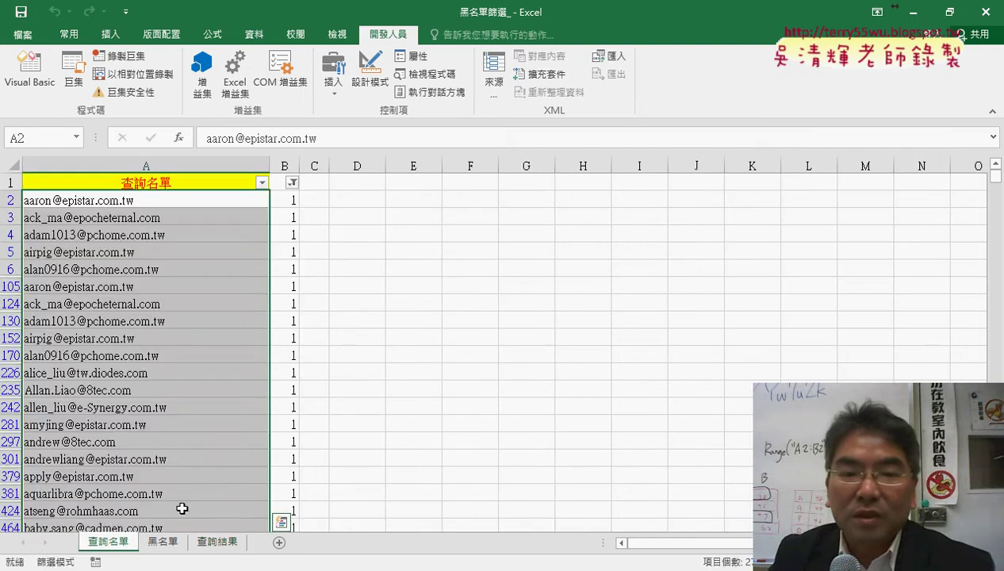
left_click(253, 34)
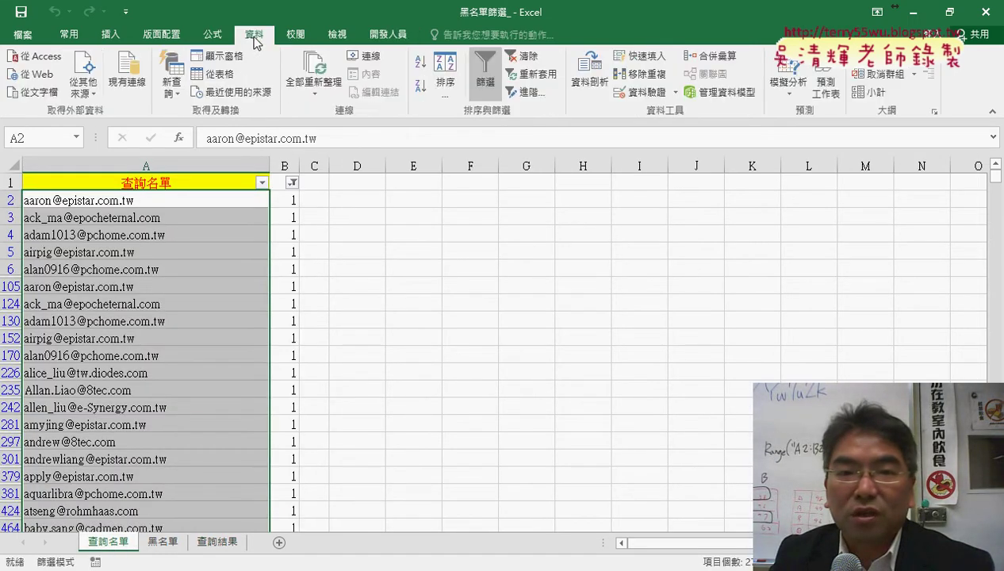
left_click(480, 87)
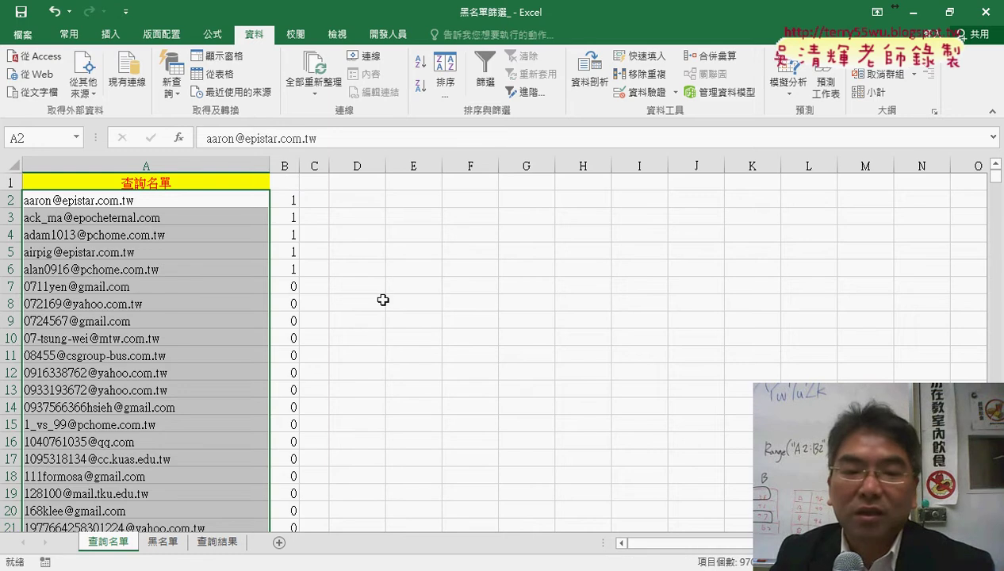
left_click(284, 201)
left_click(230, 139)
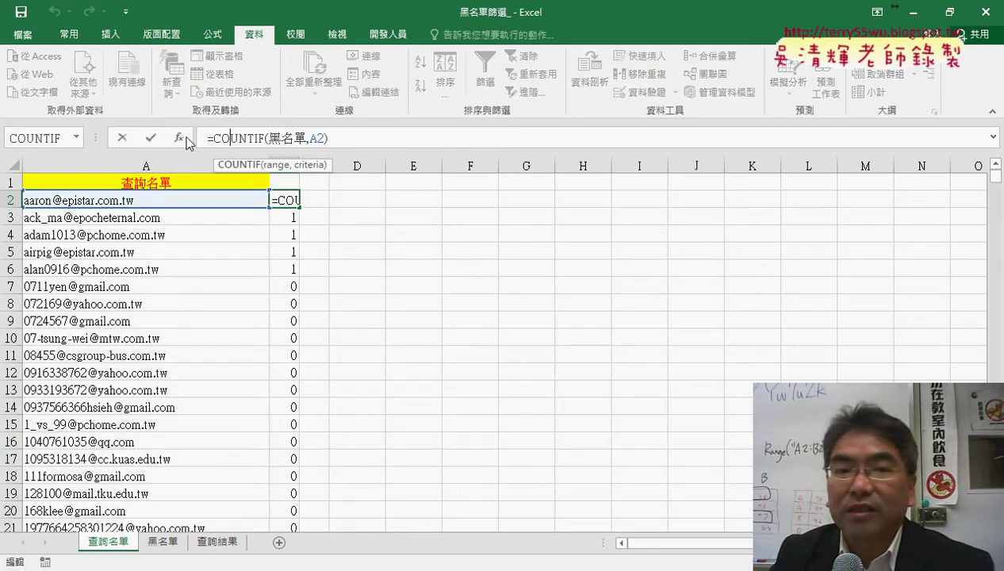
left_click(117, 138)
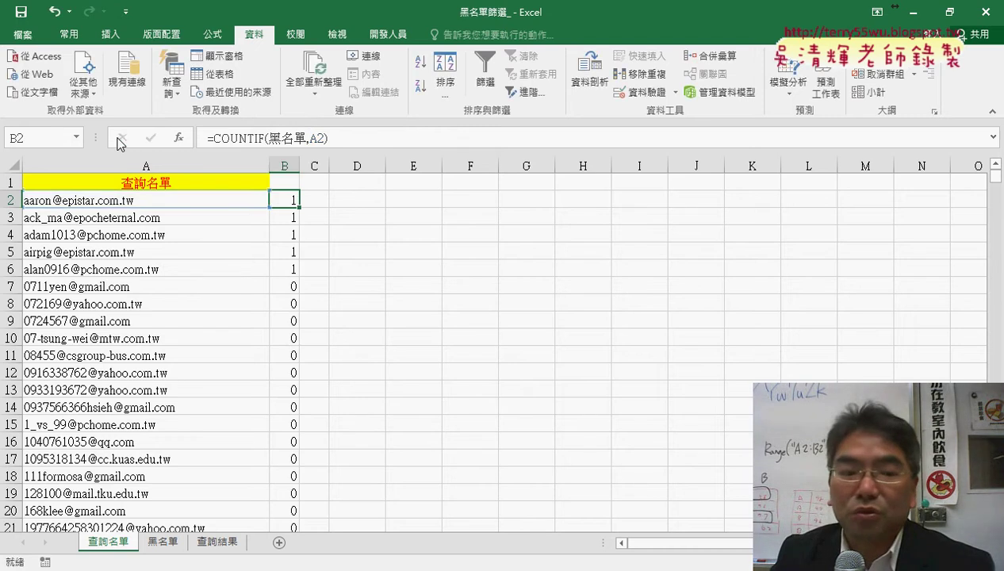
- Switch back and forth between 查詢結果 and 查詢名單, ending on 查詢名單
left_click(218, 545)
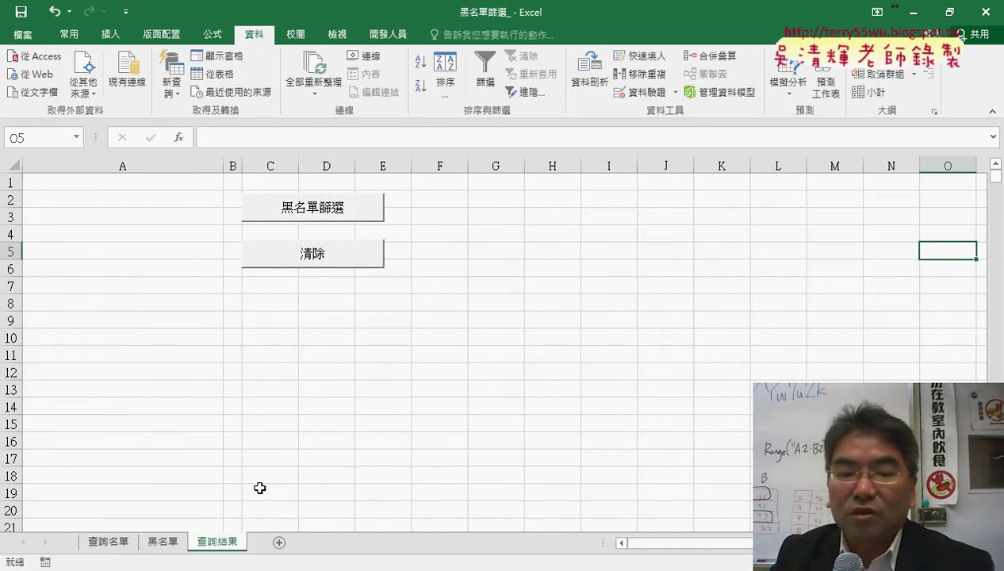
left_click(123, 545)
left_click(210, 546)
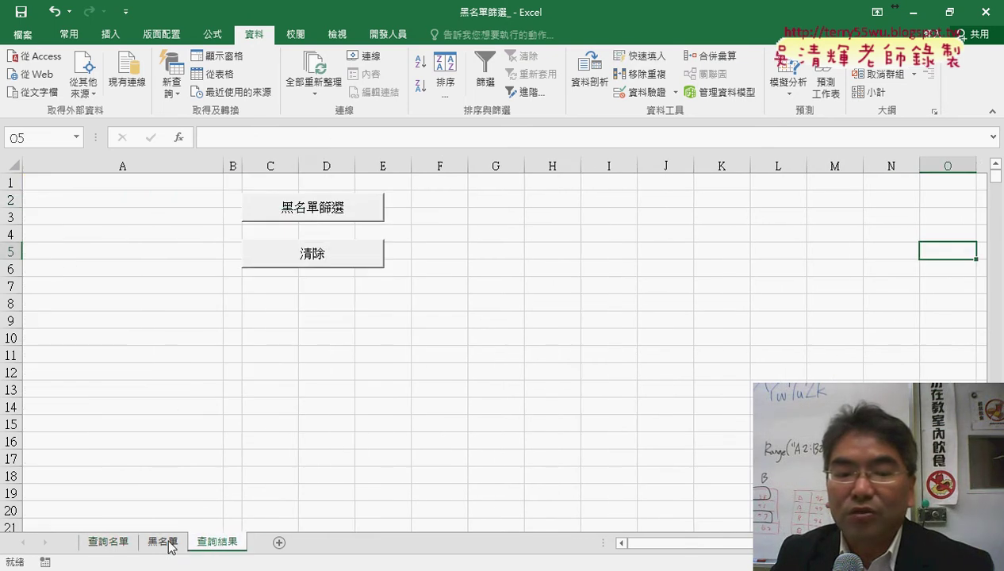
left_click(123, 546)
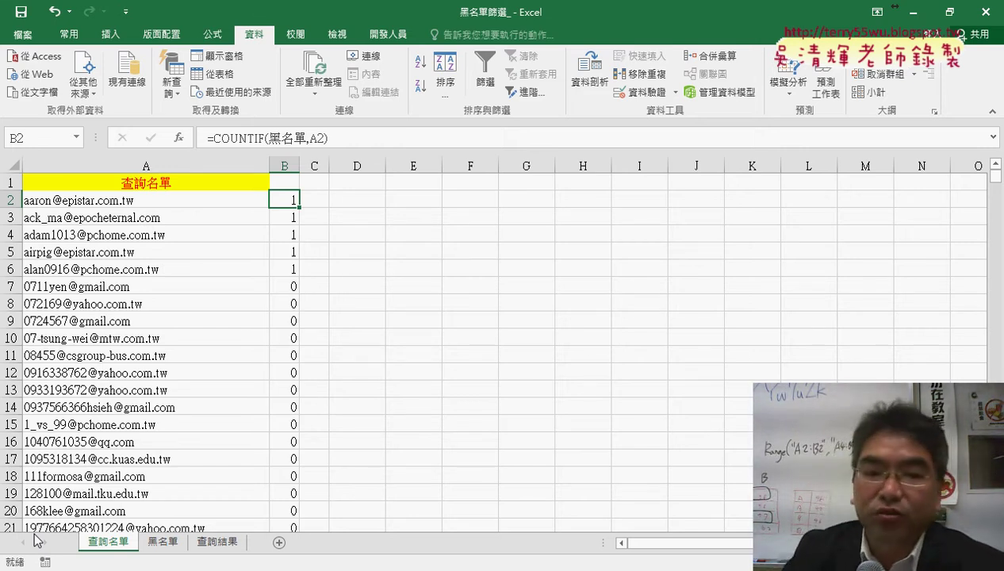
- Review the defined names in Name Manager, then return to 查詢結果 and select an empty cell
left_click(213, 34)
left_click(405, 87)
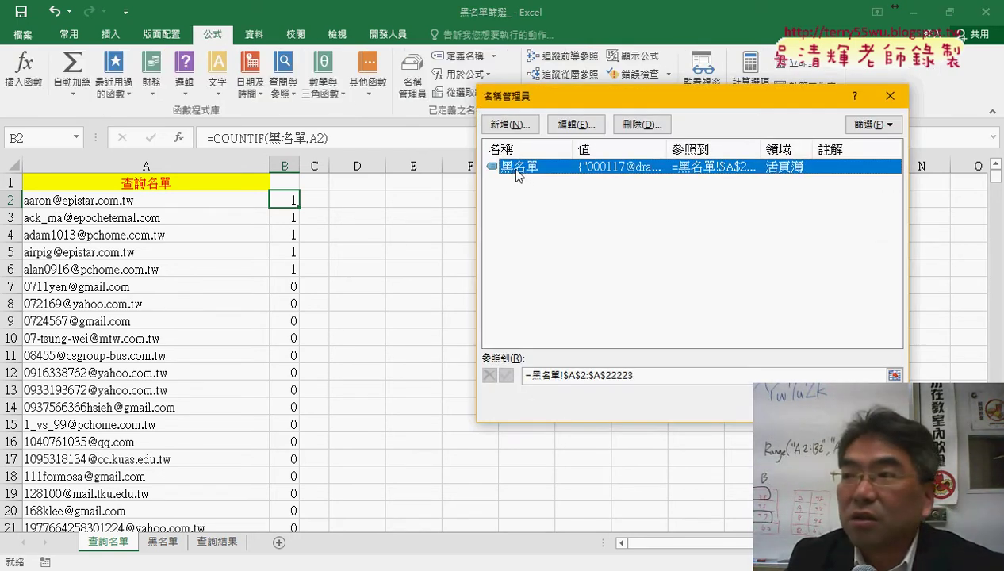
left_click(890, 95)
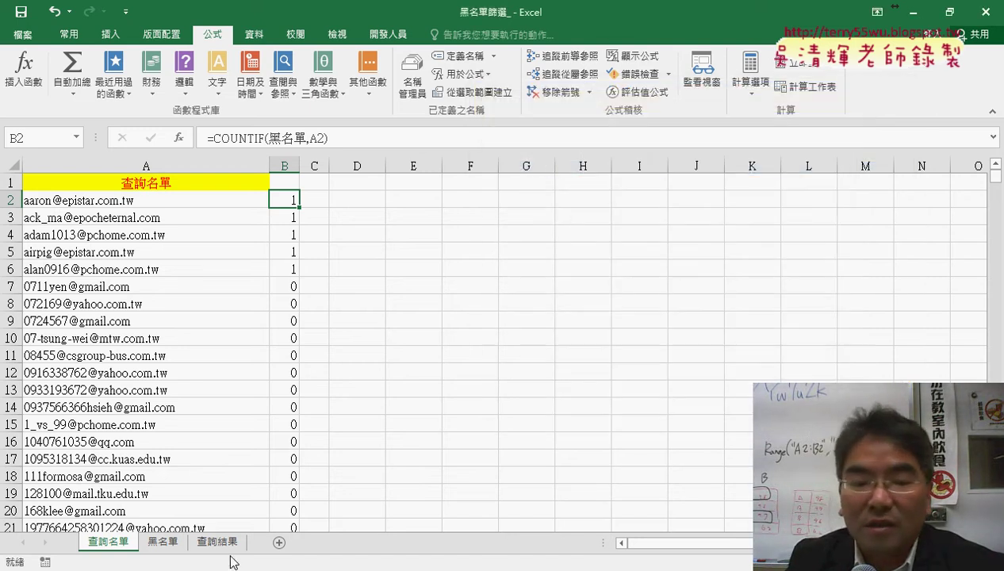
left_click(226, 544)
left_click(492, 321)
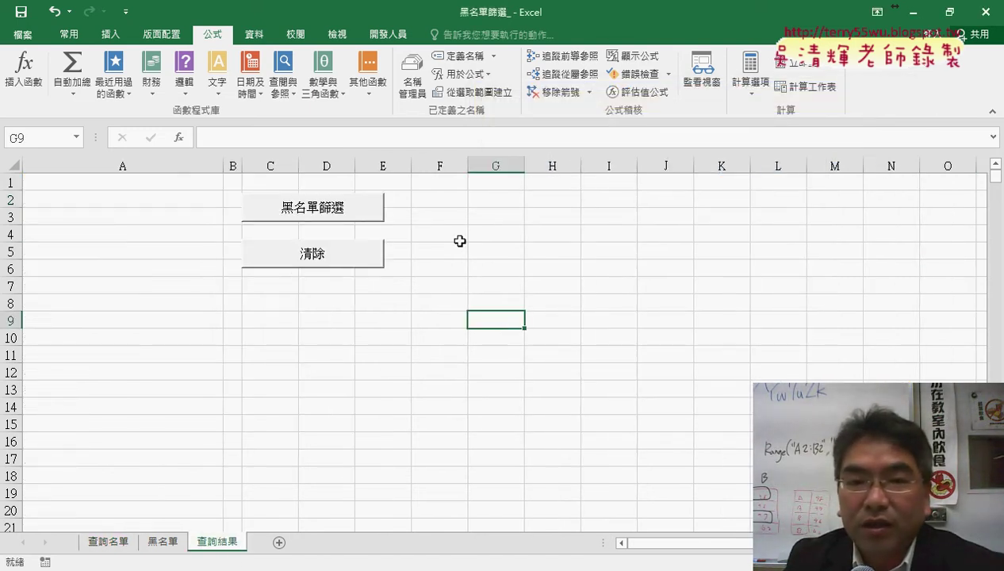
left_click(397, 38)
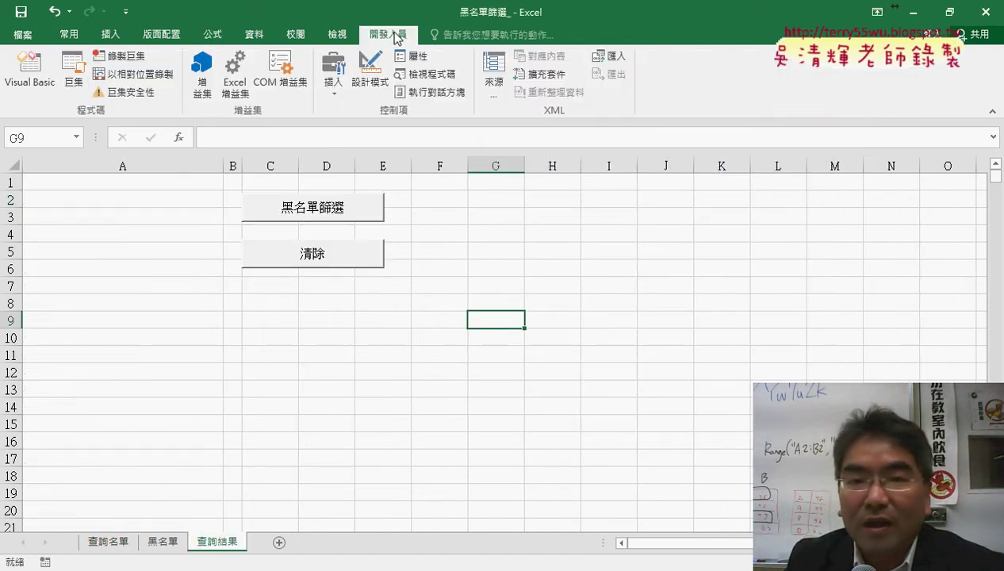
- Record a trial 黑名單篩選 macro that only switches to 查詢名單, then stop recording
left_click(121, 55)
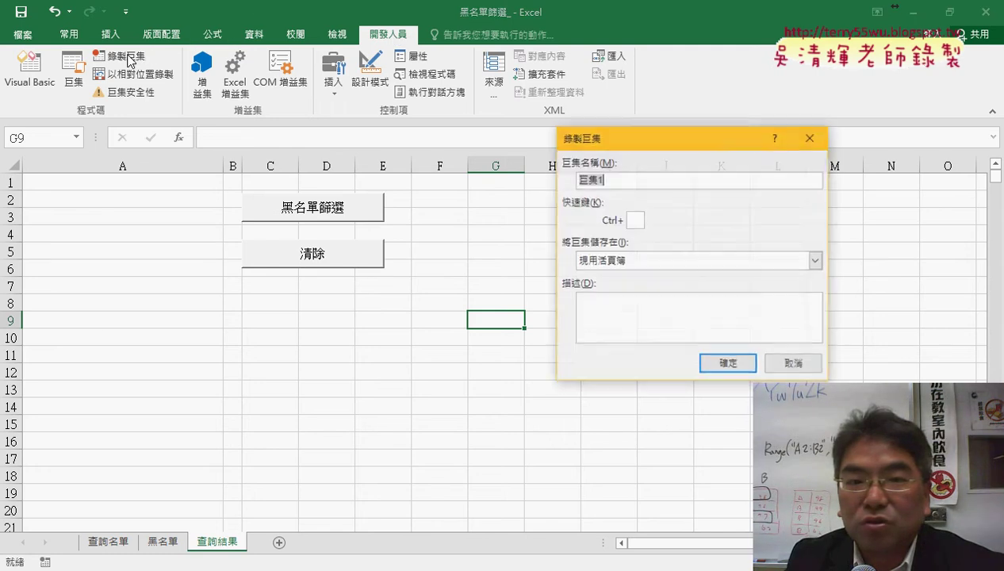
right_click(622, 179)
left_click(650, 226)
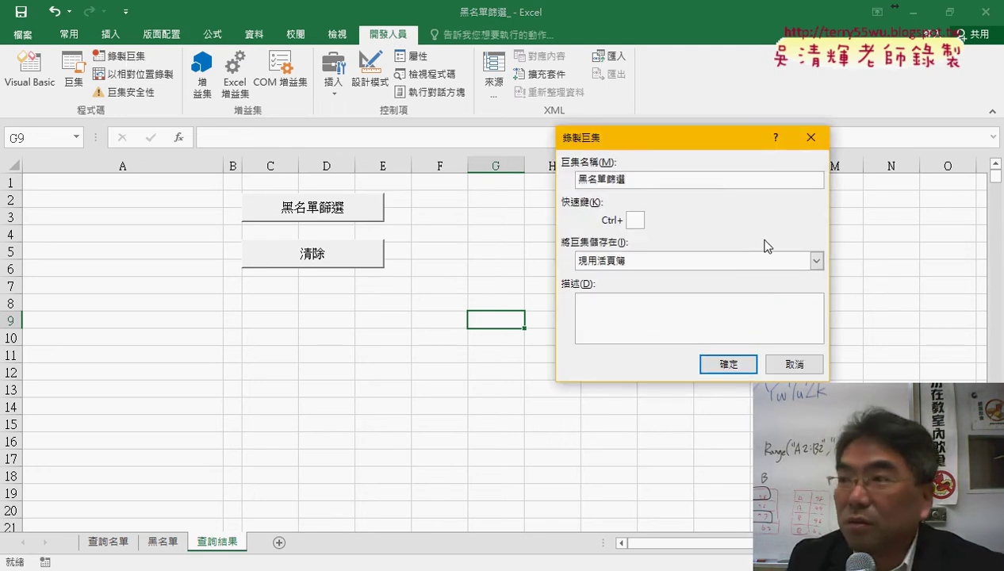
left_click(736, 368)
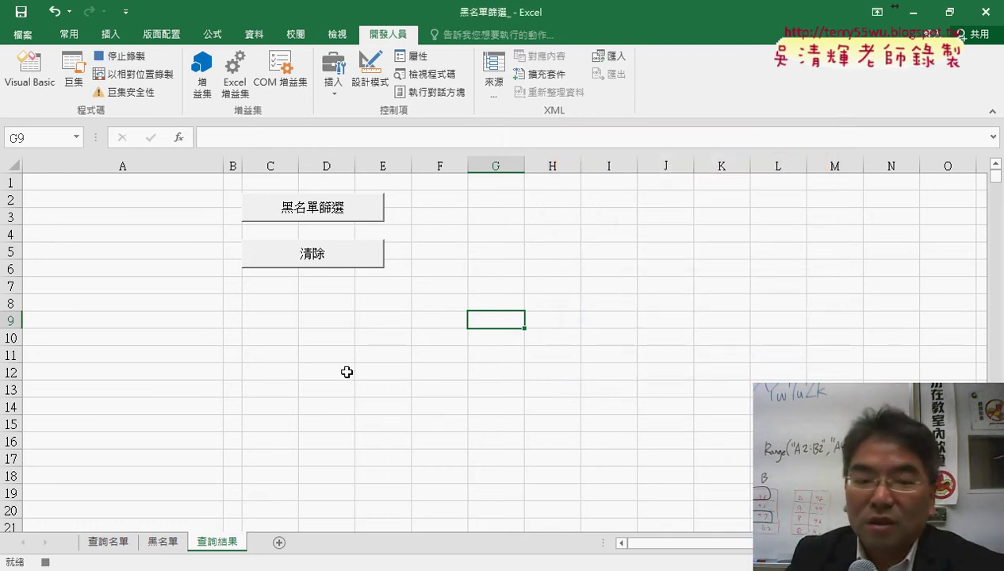
left_click(110, 545)
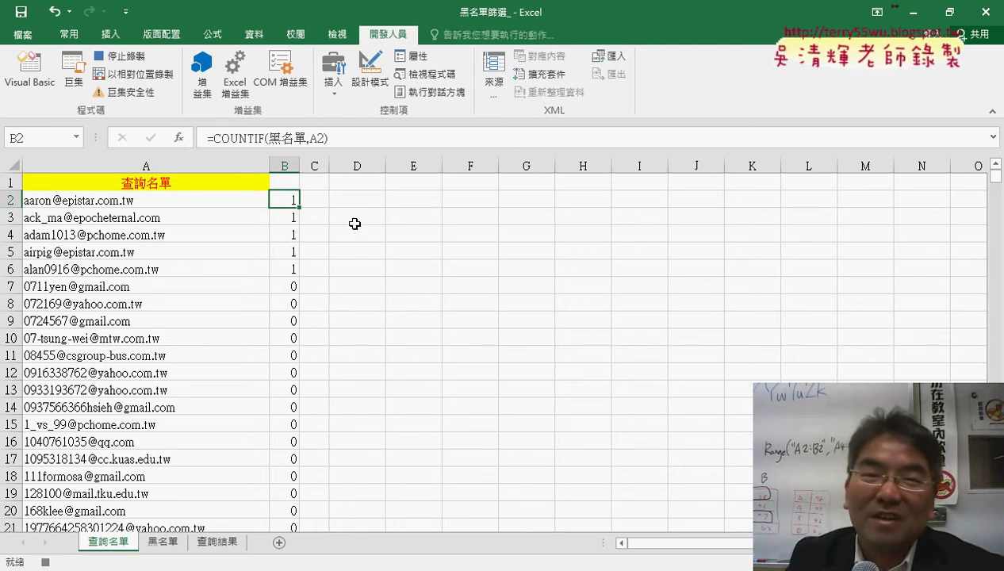
left_click(136, 59)
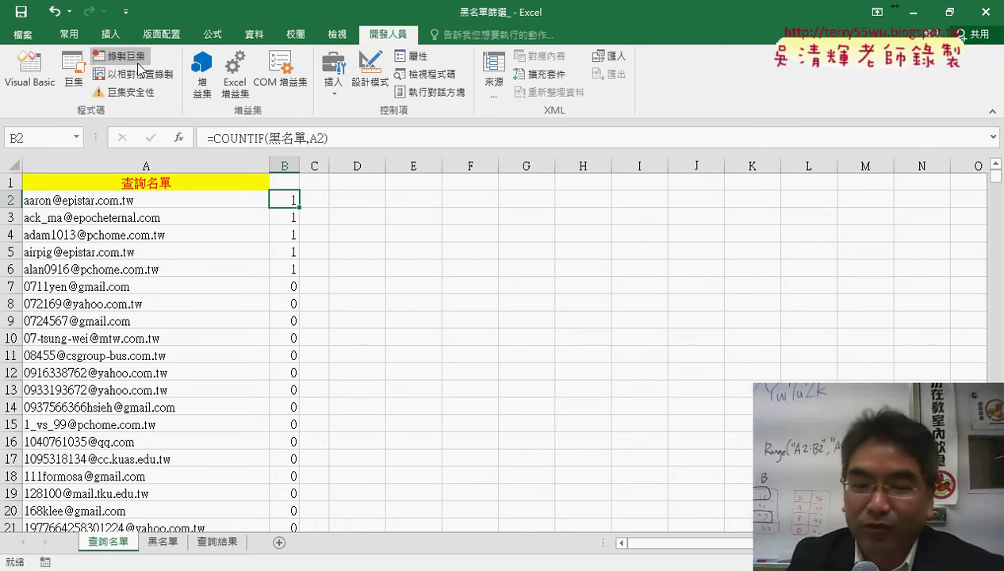
- Inspect cells E2, B2 and D2 on 查詢名單, then go back to 查詢結果 cell F13
left_click(425, 200)
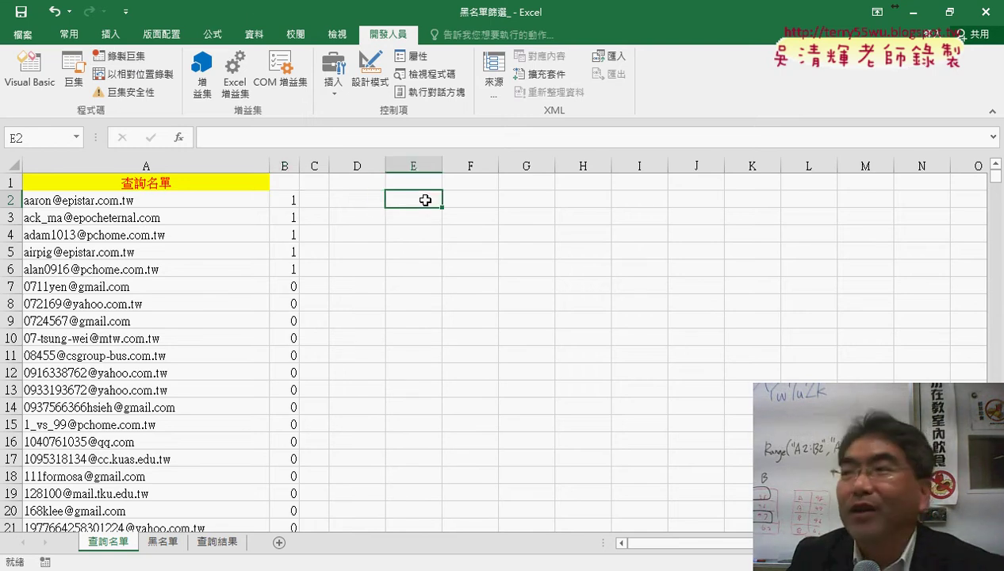
left_click(291, 202)
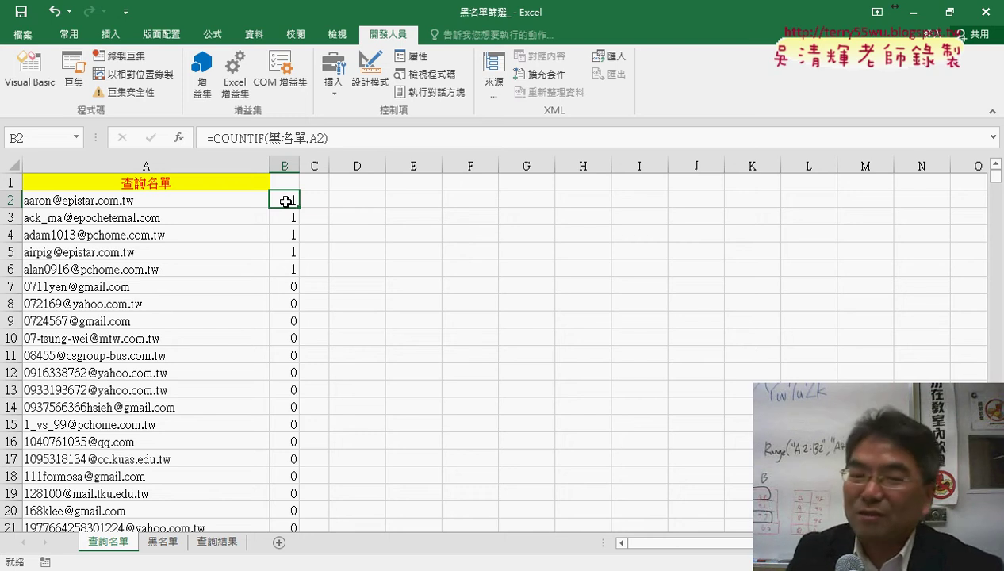
left_click(373, 207)
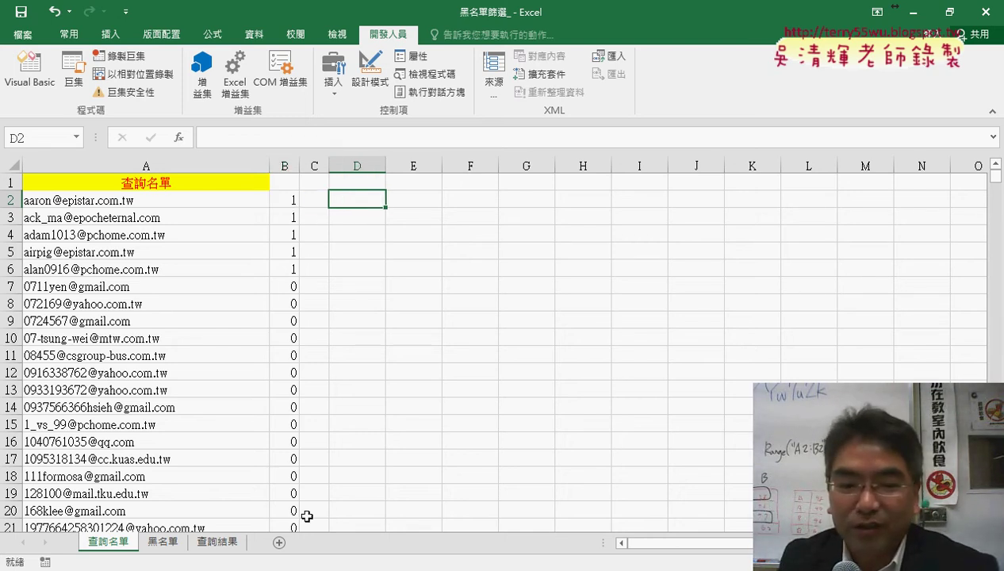
left_click(217, 542)
left_click(417, 390)
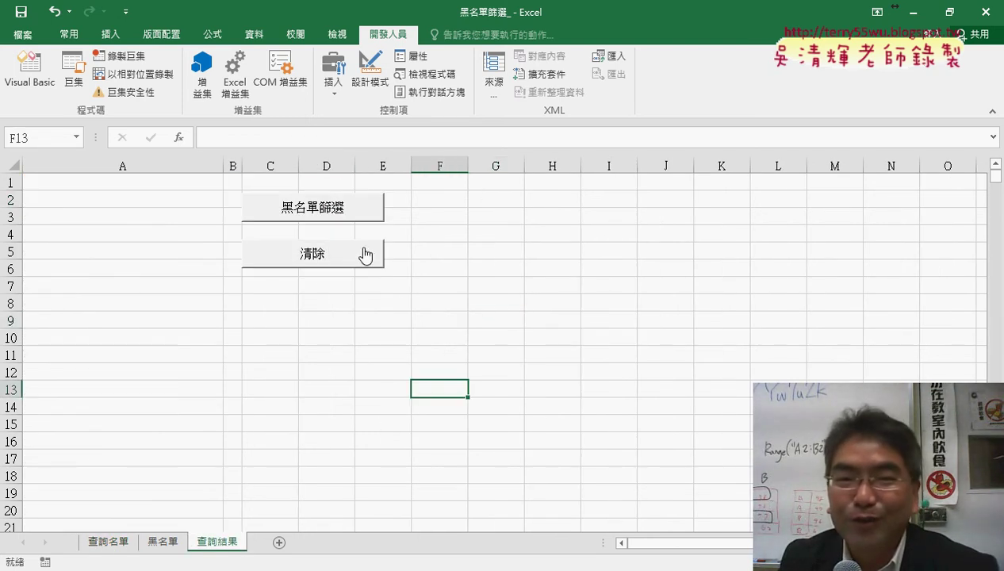
- Start recording a new 黑名單篩選 macro, agreeing to replace the existing one
left_click(119, 55)
right_click(611, 179)
left_click(675, 224)
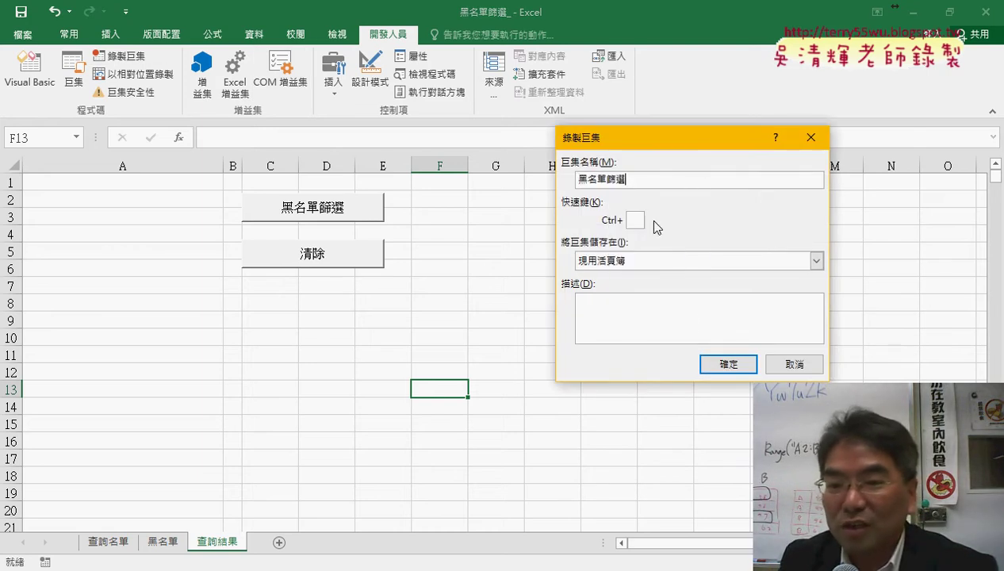
left_click(734, 367)
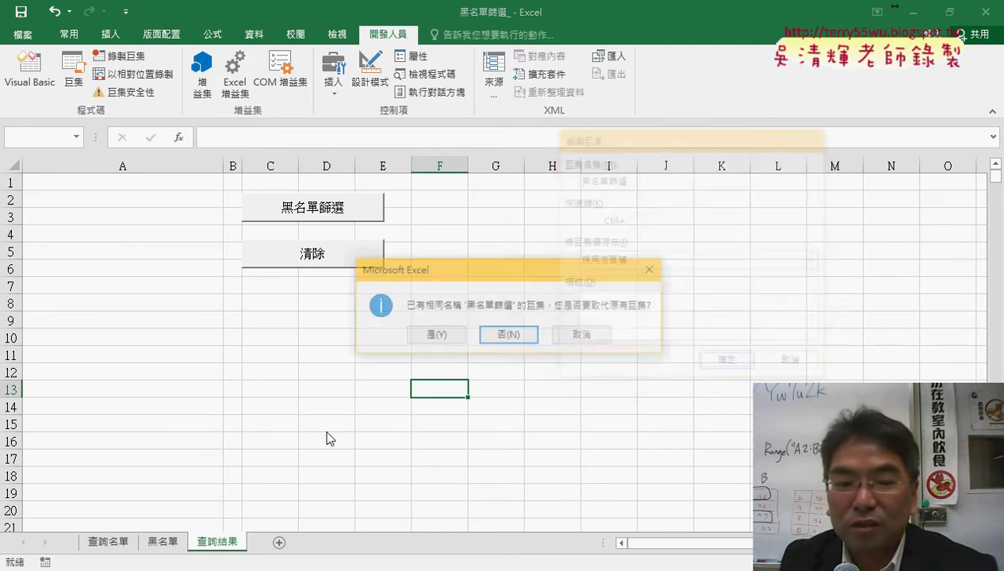
left_click(463, 335)
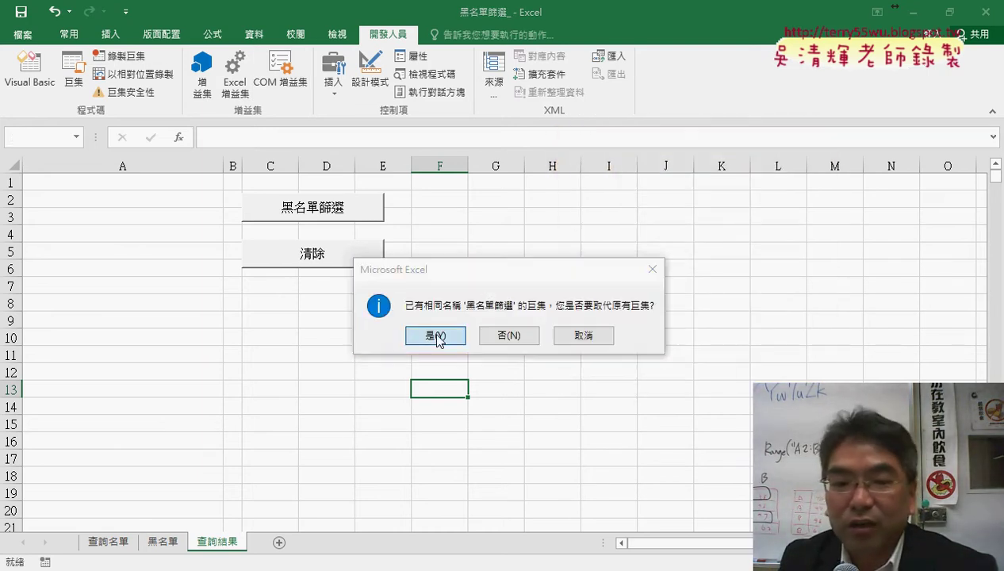
- On 查詢名單, re-enter B2's COUNTIF formula and fill it down column B
left_click(111, 542)
left_click(281, 201)
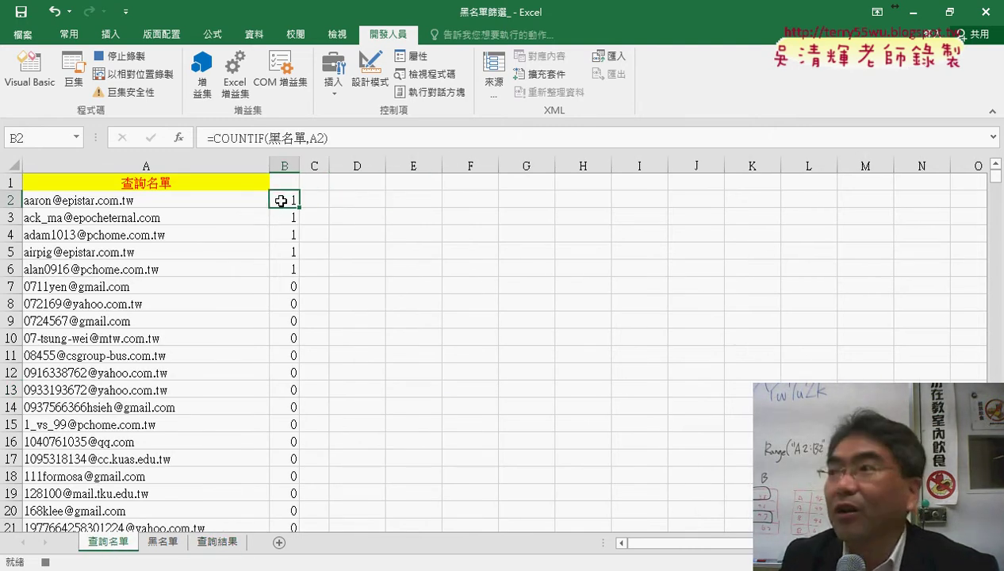
left_click(231, 140)
left_click(147, 140)
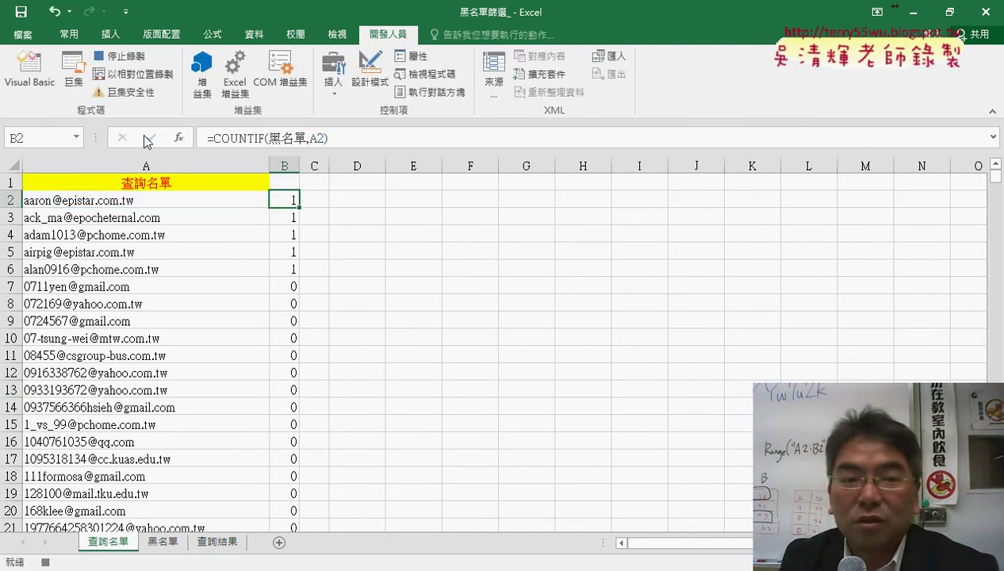
double_click(300, 208)
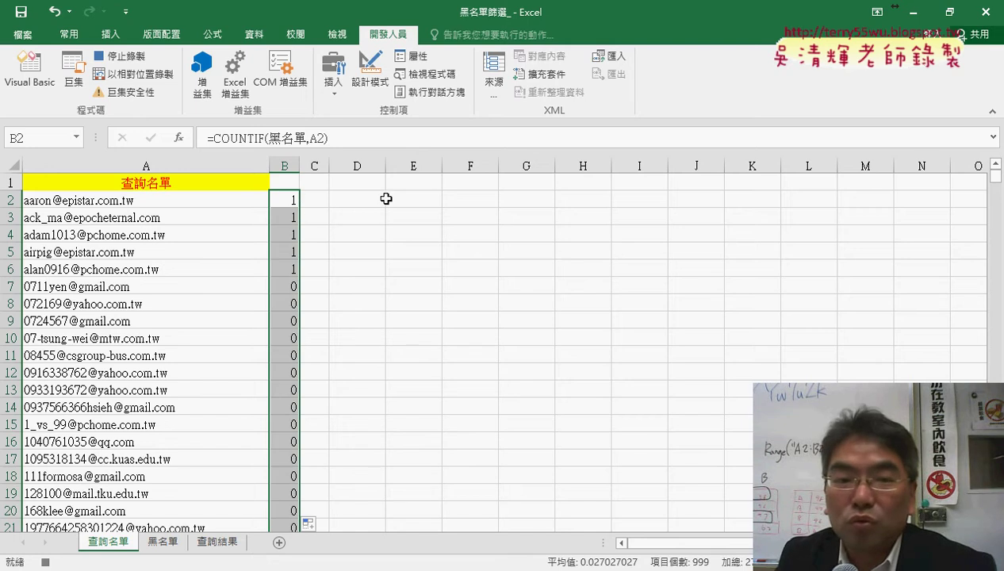
left_click(285, 184)
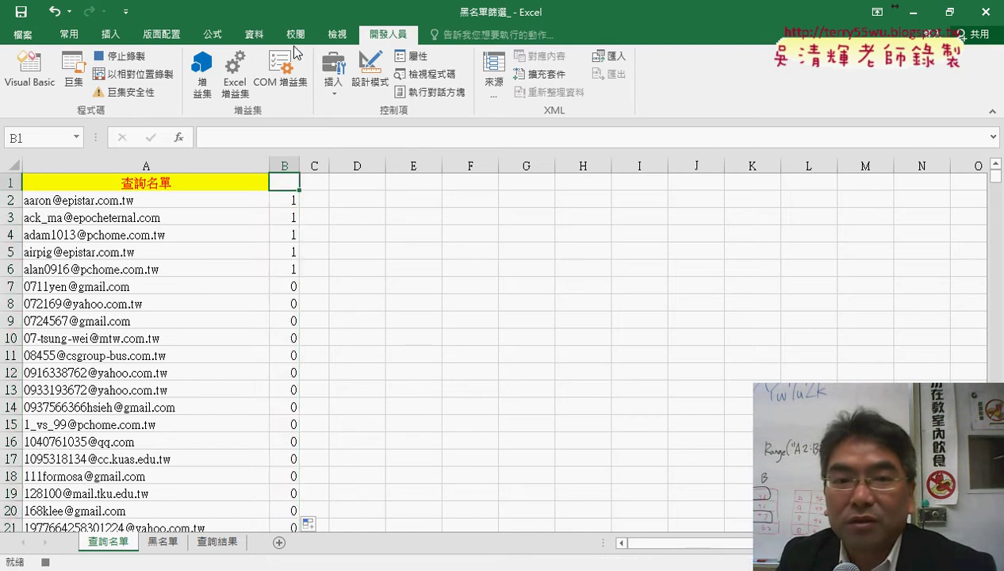
- Turn on filtering and filter column B to exclude 0, showing only rows counting 1
left_click(254, 34)
left_click(484, 76)
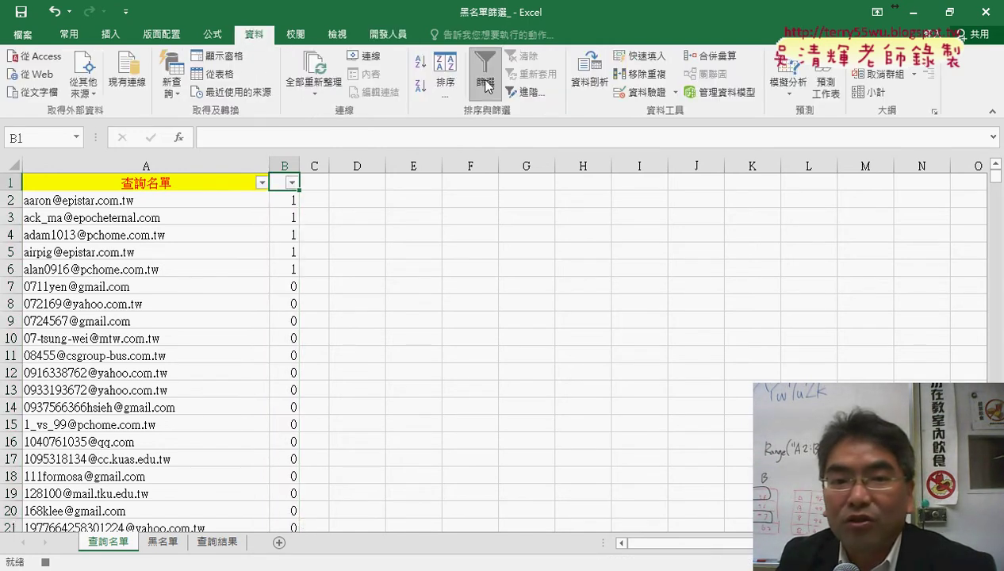
left_click(293, 183)
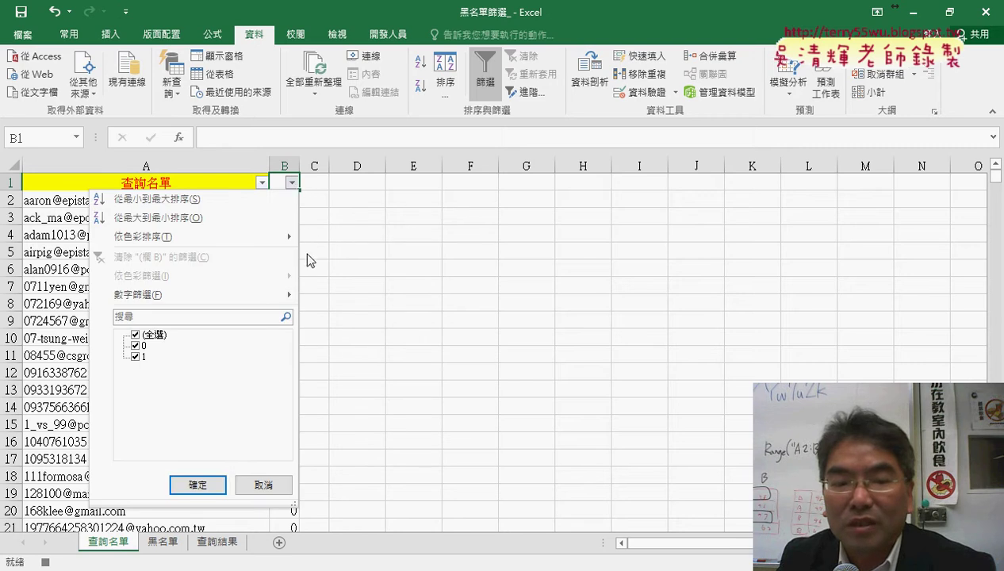
left_click(136, 345)
left_click(198, 482)
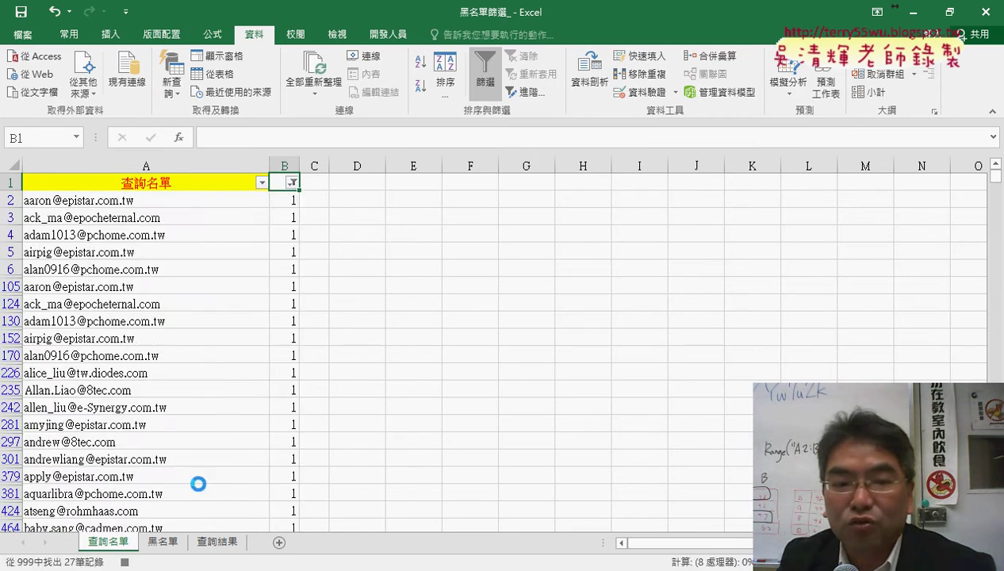
- Copy the 27 filtered e-mail addresses from A2 downward and switch to 查詢結果
left_click(176, 202)
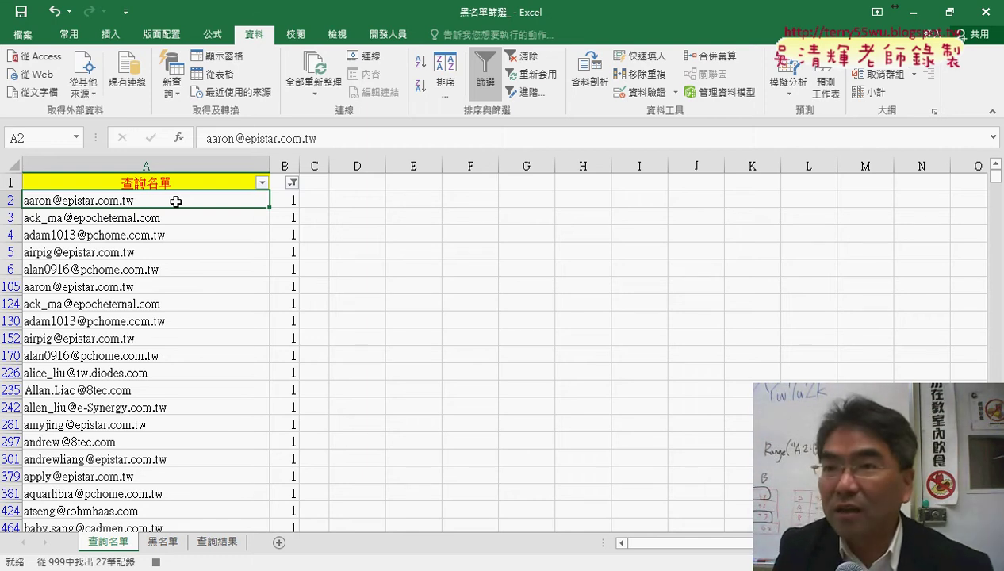
key("ctrl+shift+Down")
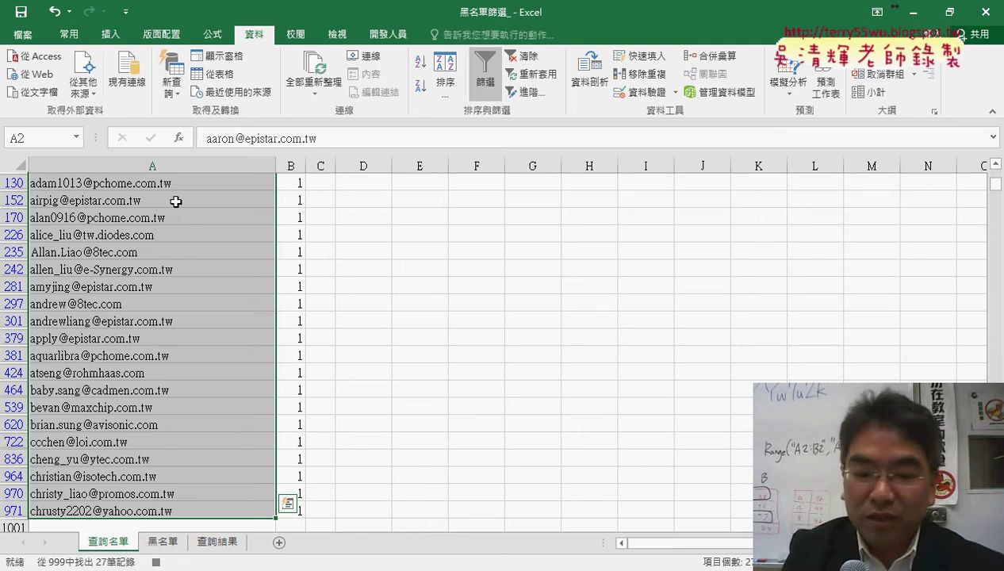
key("ctrl+c")
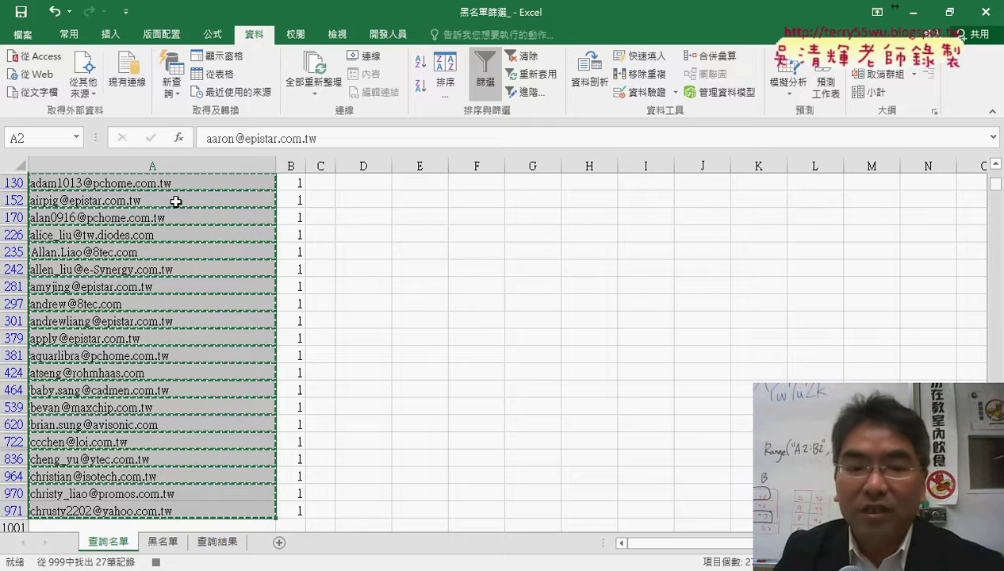
left_click(220, 543)
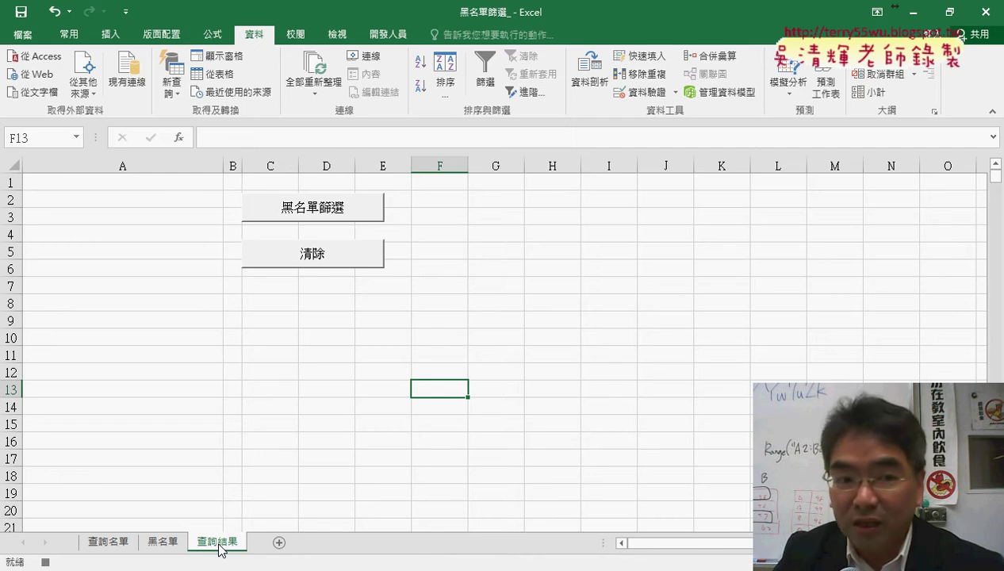
left_click(138, 185)
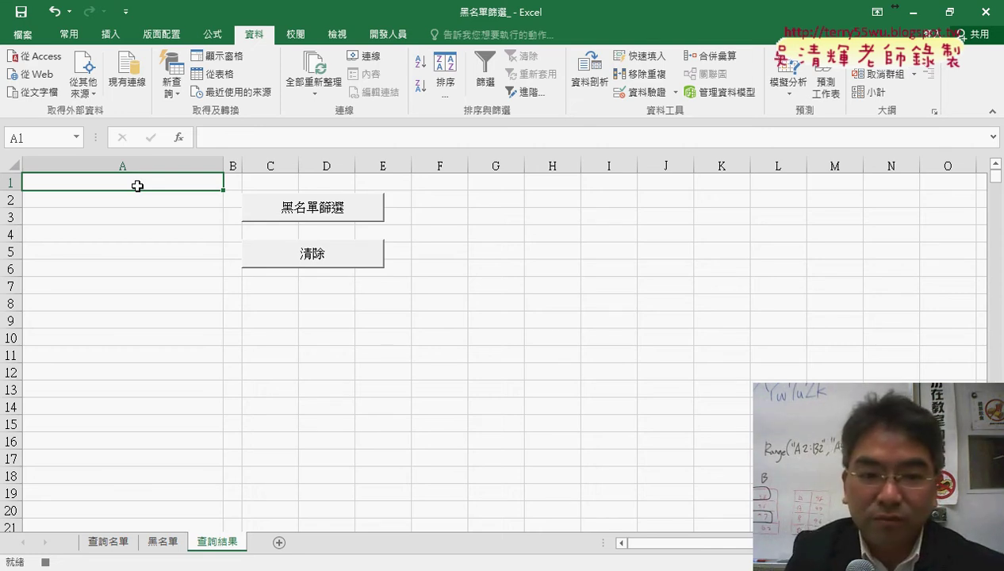
key("ctrl+v")
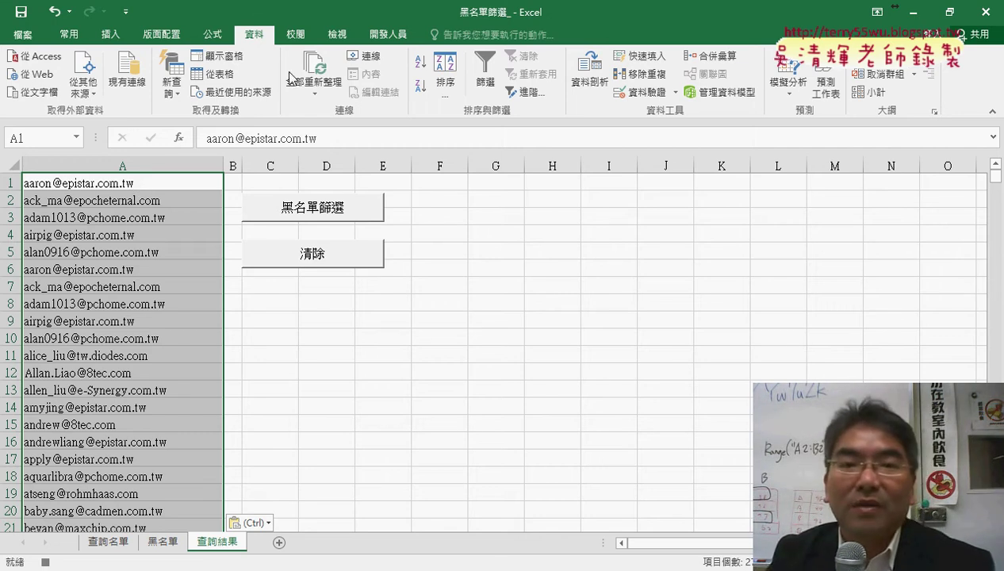
left_click(383, 39)
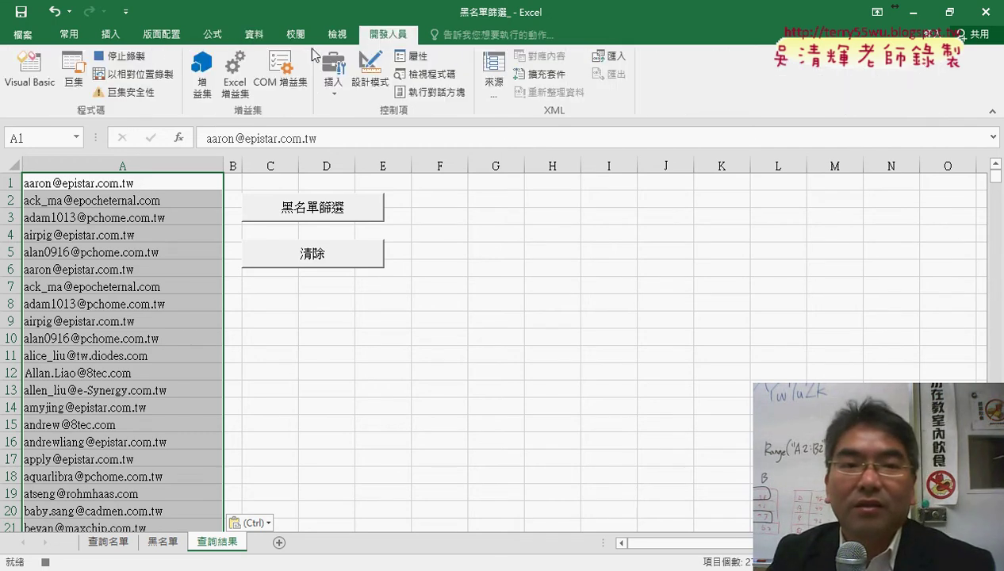
left_click(115, 57)
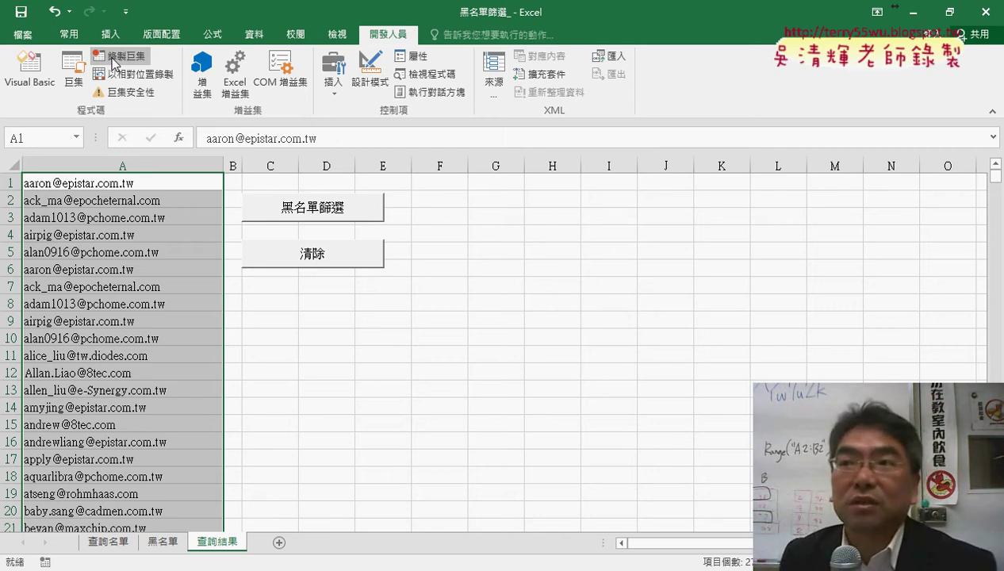
left_click(591, 252)
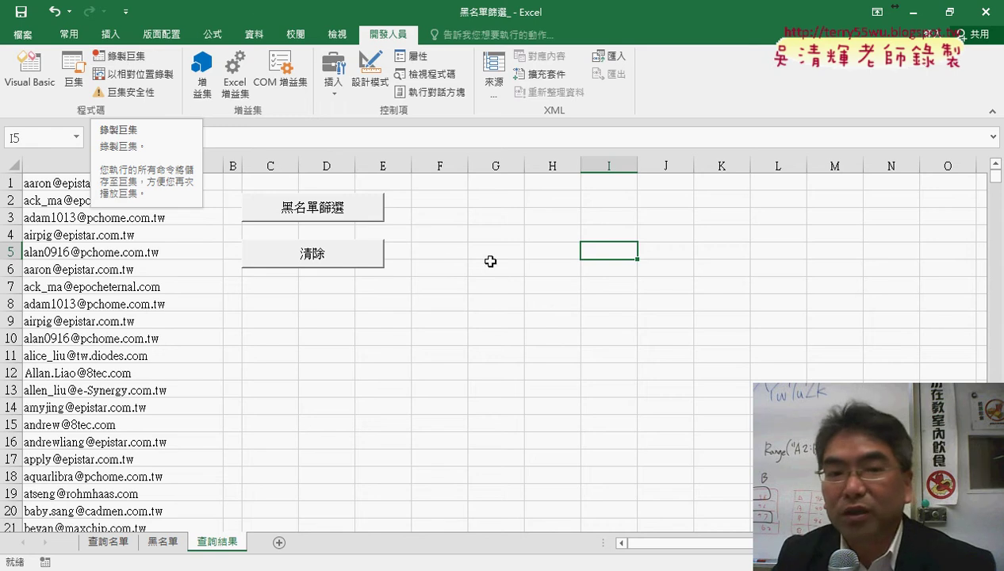
left_click(179, 186)
left_click(553, 268)
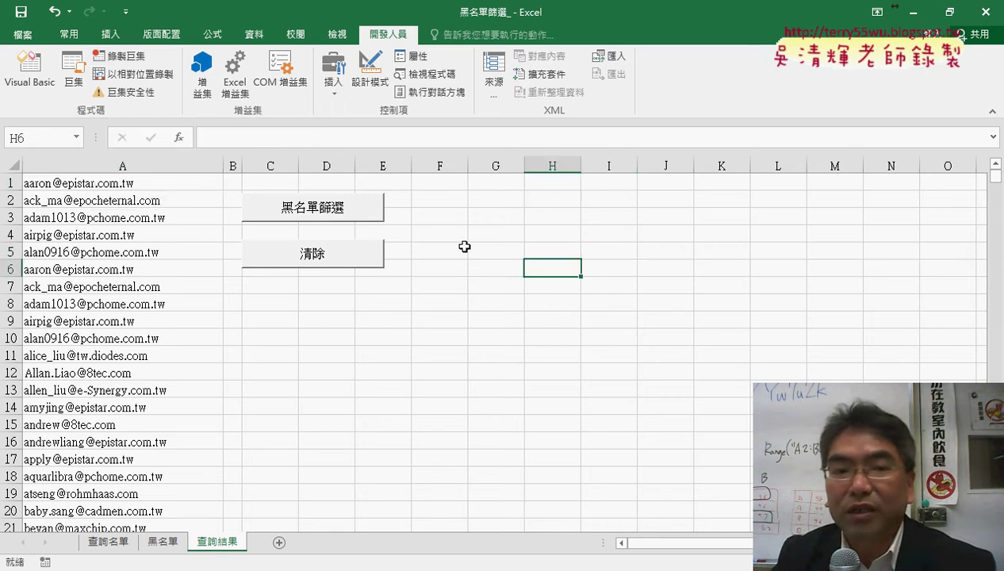
- Start recording a new macro named 清除
left_click(208, 185)
left_click(547, 234)
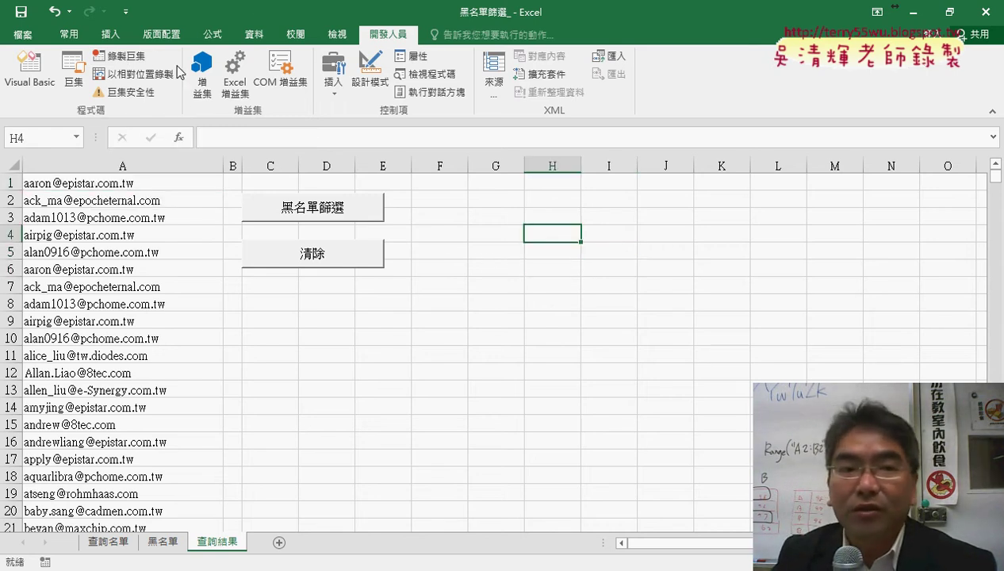
left_click(132, 57)
type("7")
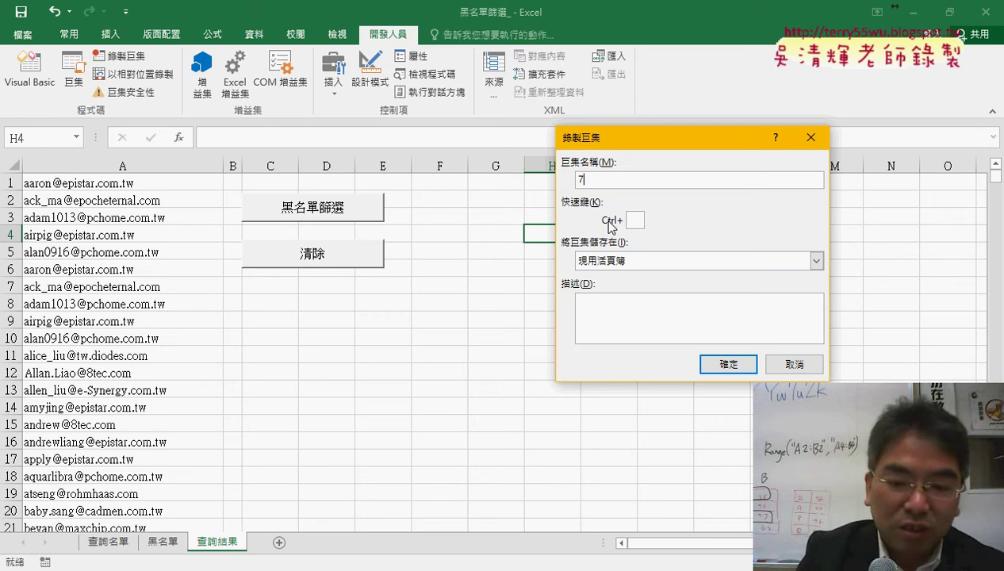
key("BackSpace")
type("fu")
key("space")
type("除")
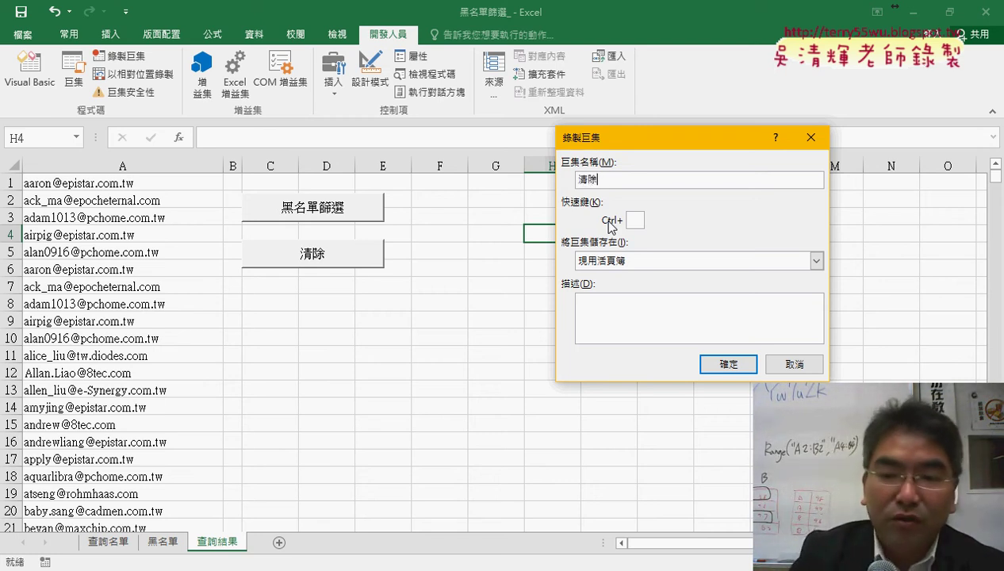
left_click(733, 366)
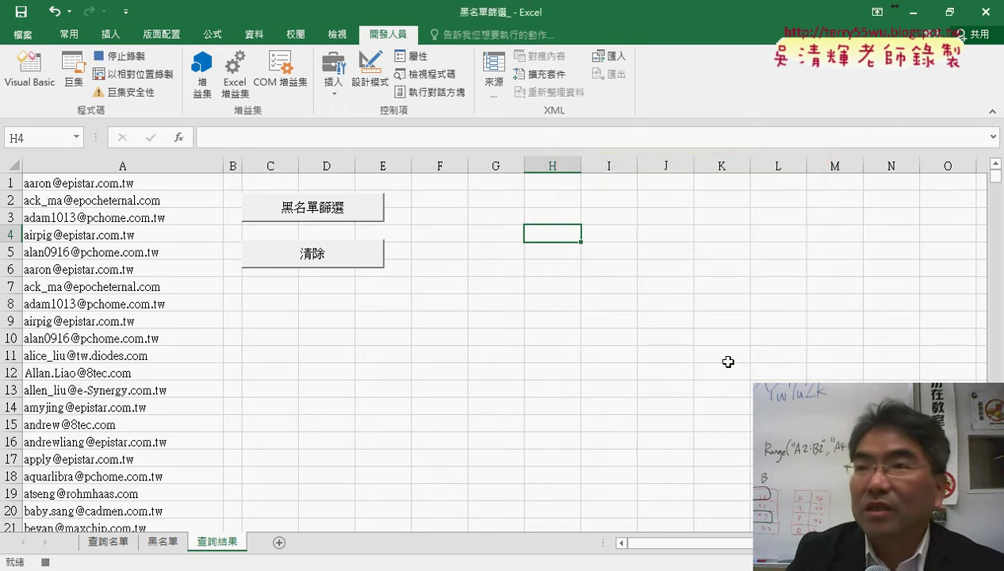
- Delete the e-mail addresses from A1 down in column A, then stop recording
left_click(154, 182)
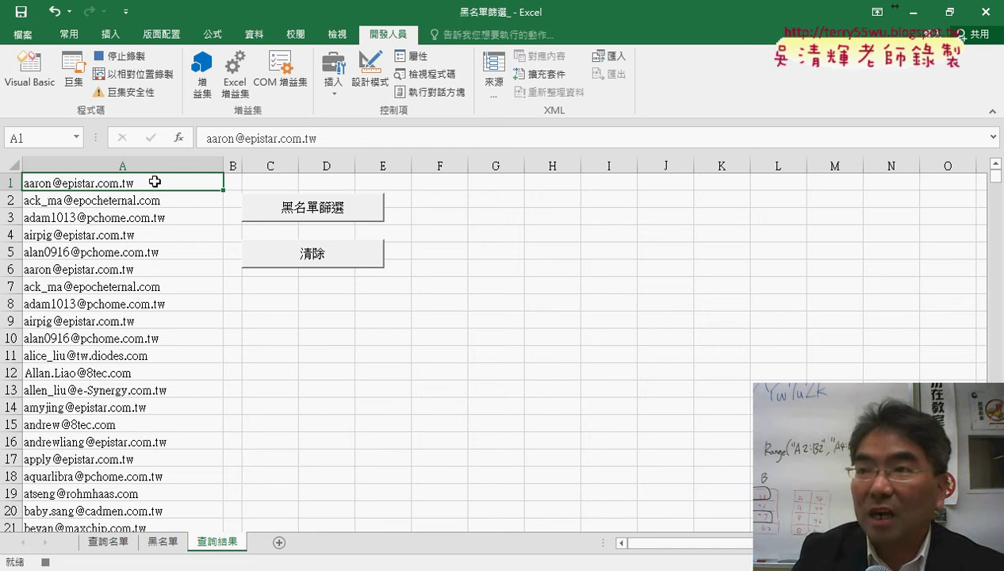
key("ctrl+shift+Down")
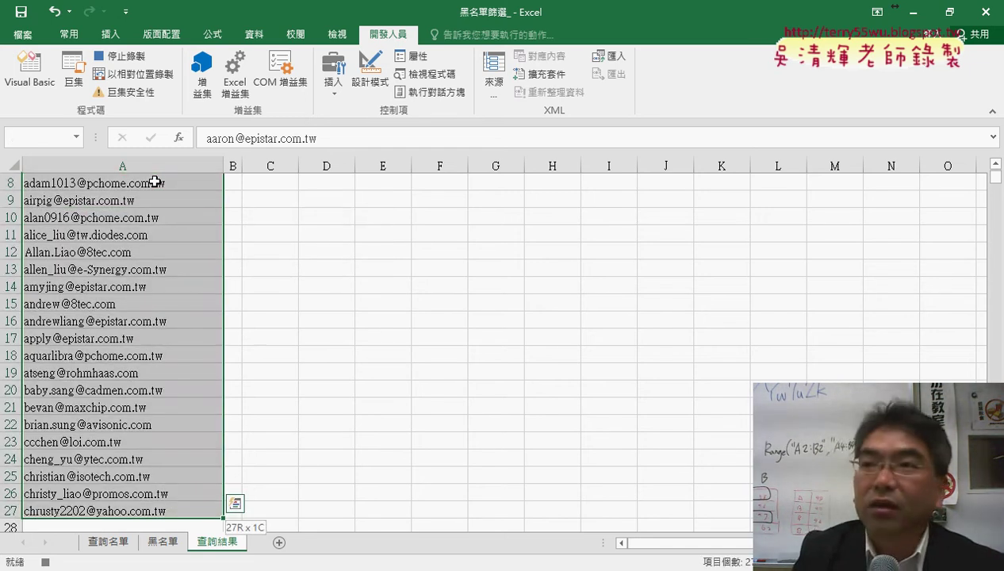
key("Delete")
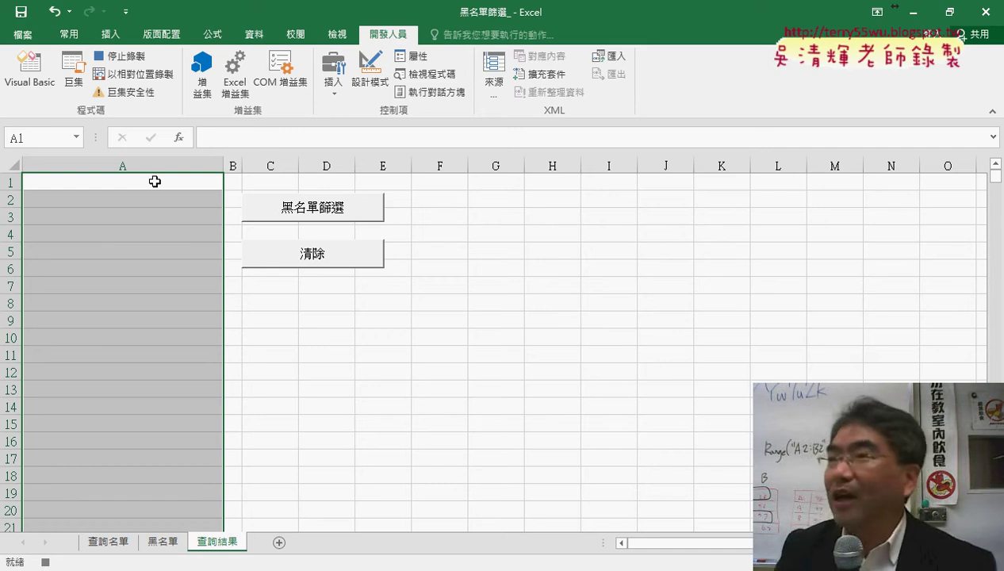
left_click(119, 56)
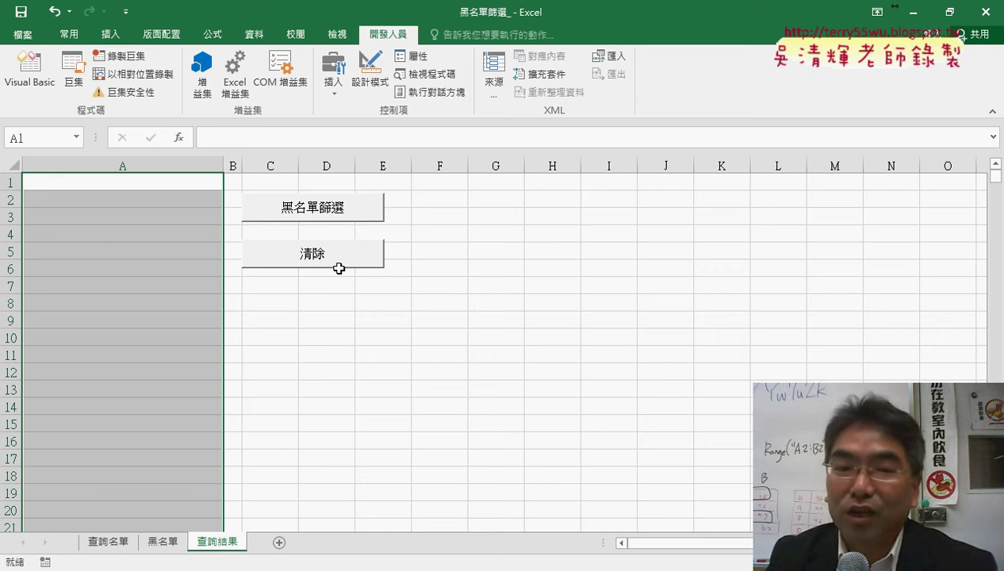
- Assign the 黑名單篩選 macro to its button and the 清除 macro to the 清除 button
right_click(363, 213)
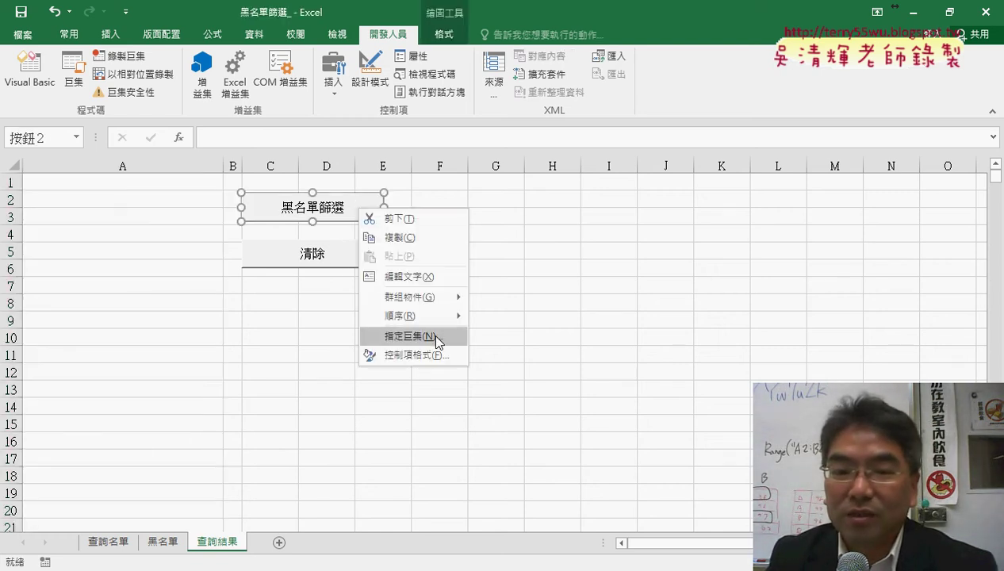
left_click(440, 339)
left_click(339, 244)
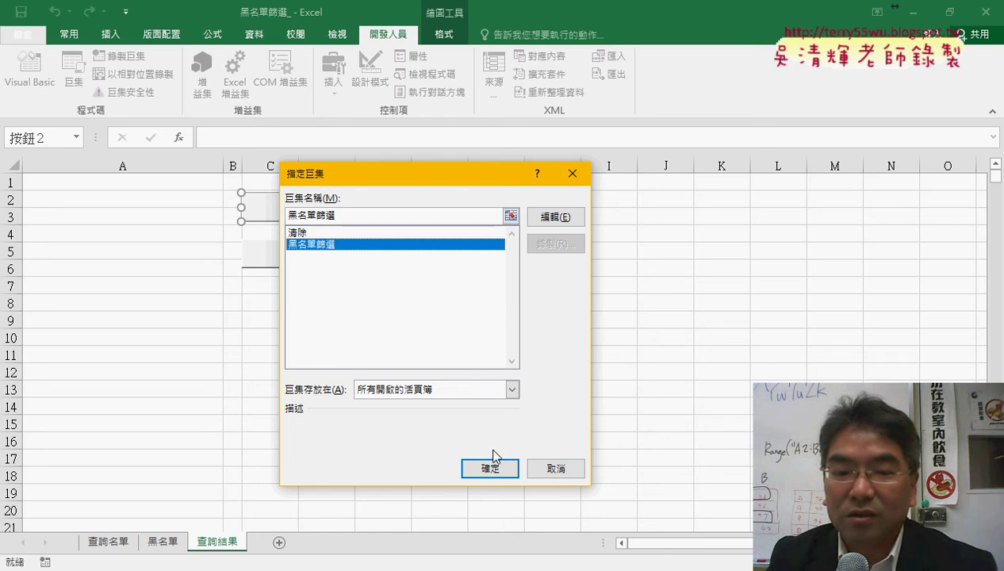
left_click(491, 464)
right_click(336, 257)
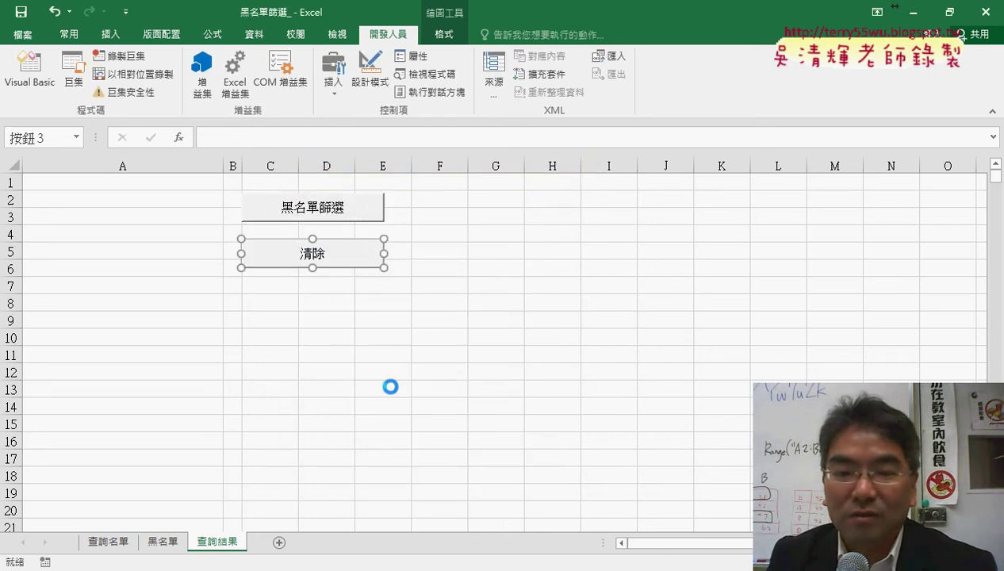
left_click(394, 389)
left_click(252, 283)
left_click(445, 519)
left_click(477, 420)
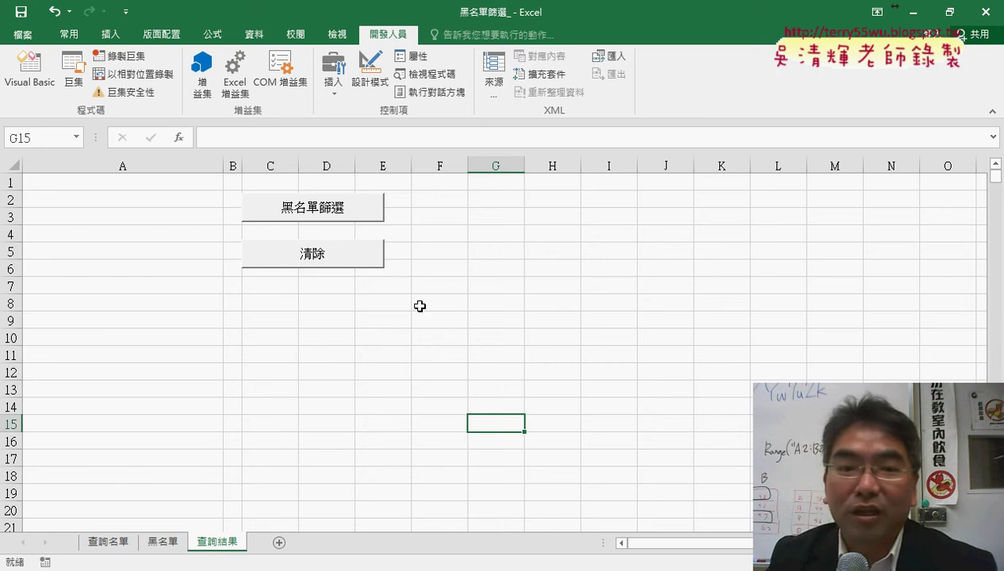
- Test the buttons by filtering, clearing, filtering, clearing and filtering column A again
left_click(312, 222)
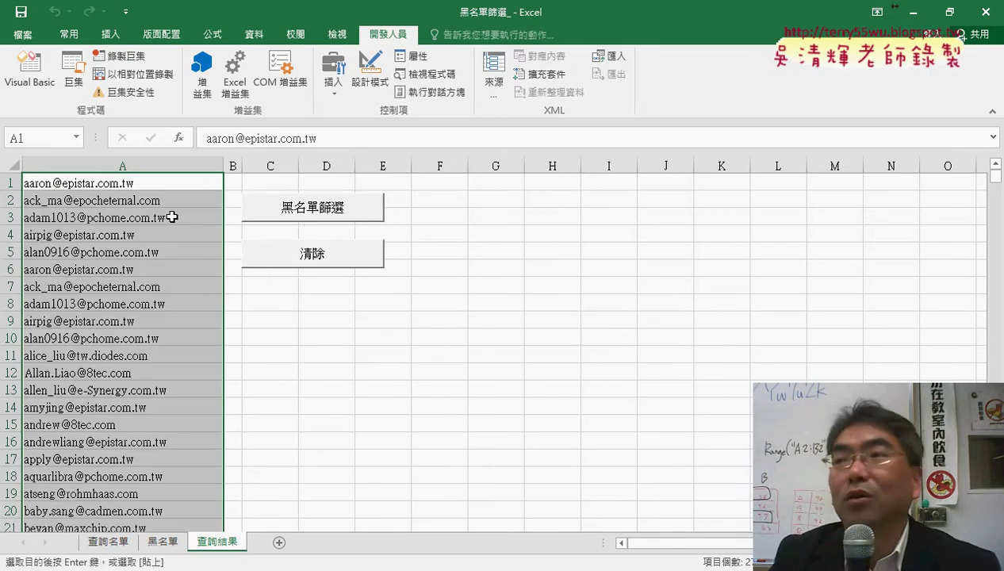
left_click(319, 260)
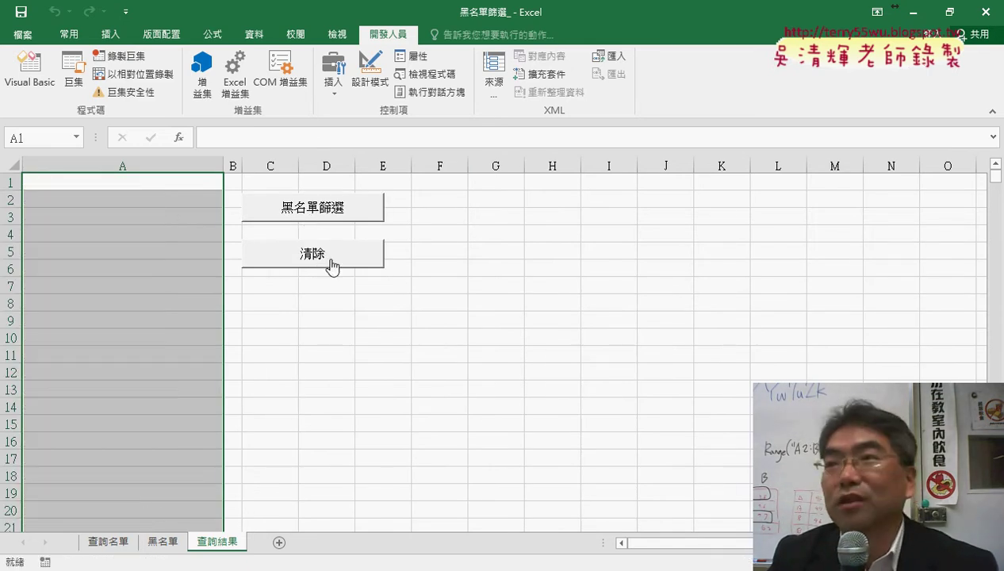
left_click(364, 218)
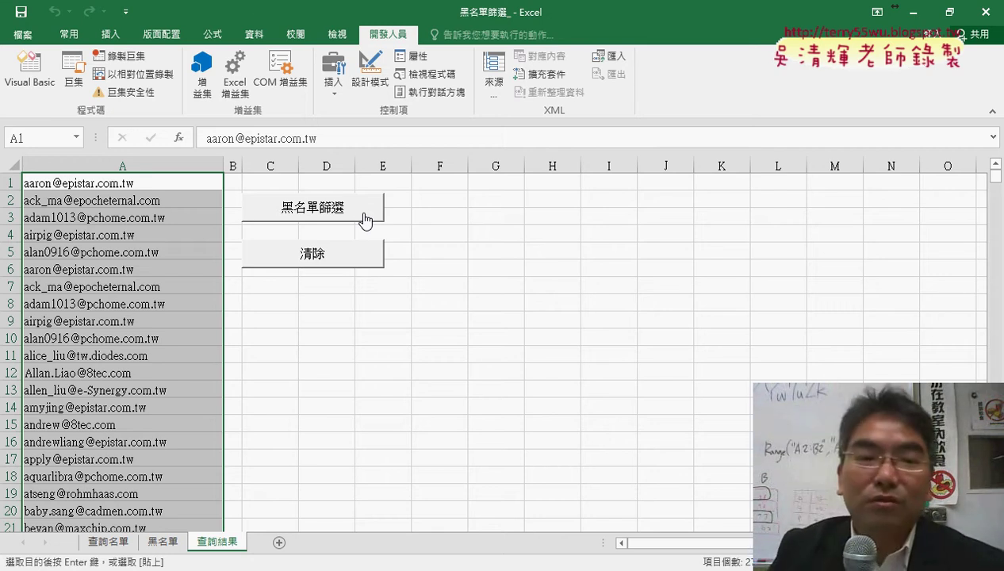
left_click(340, 247)
left_click(347, 213)
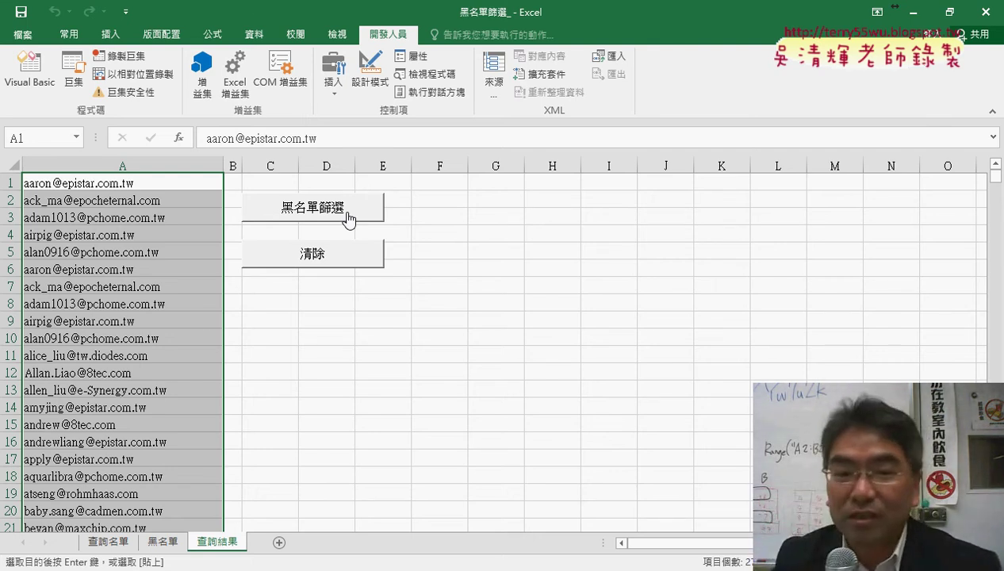
- Reopen the 黑名單篩選 button's macro assignment options
right_click(346, 218)
left_click(400, 339)
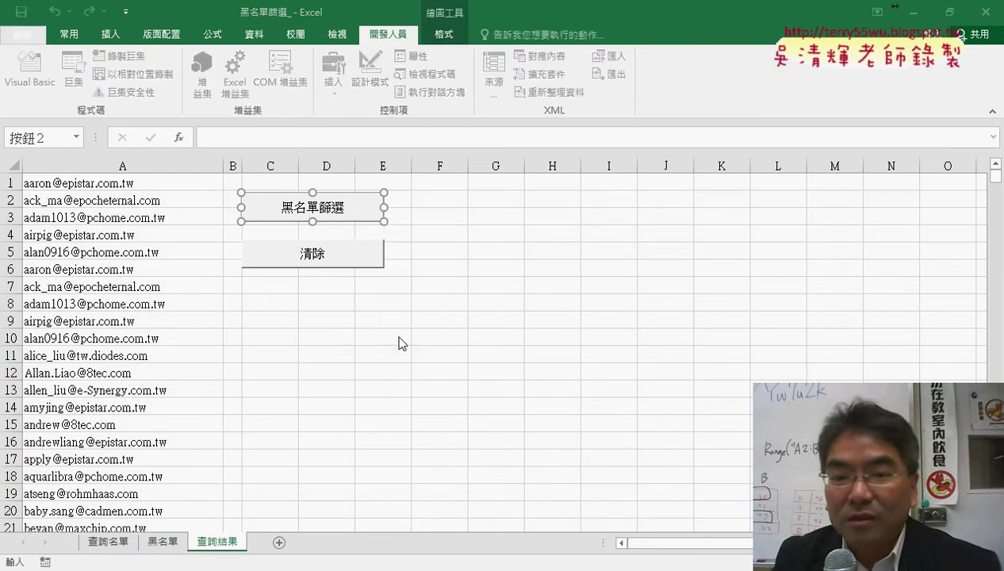
left_click(513, 218)
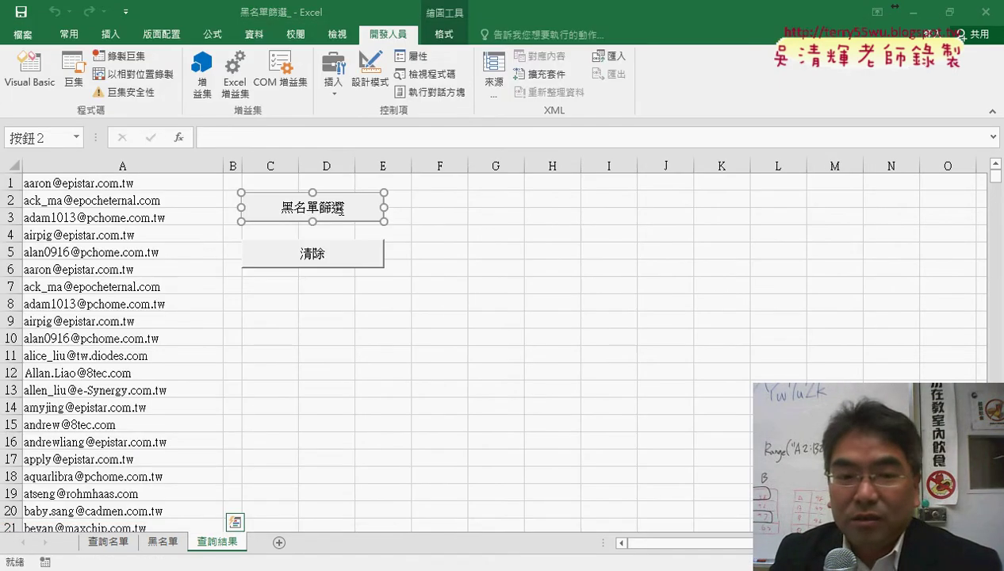
left_click(445, 225)
right_click(399, 210)
- Open the 黑名單篩選 macro's code in the VBA editor via Assign Macro's Edit
left_click(399, 339)
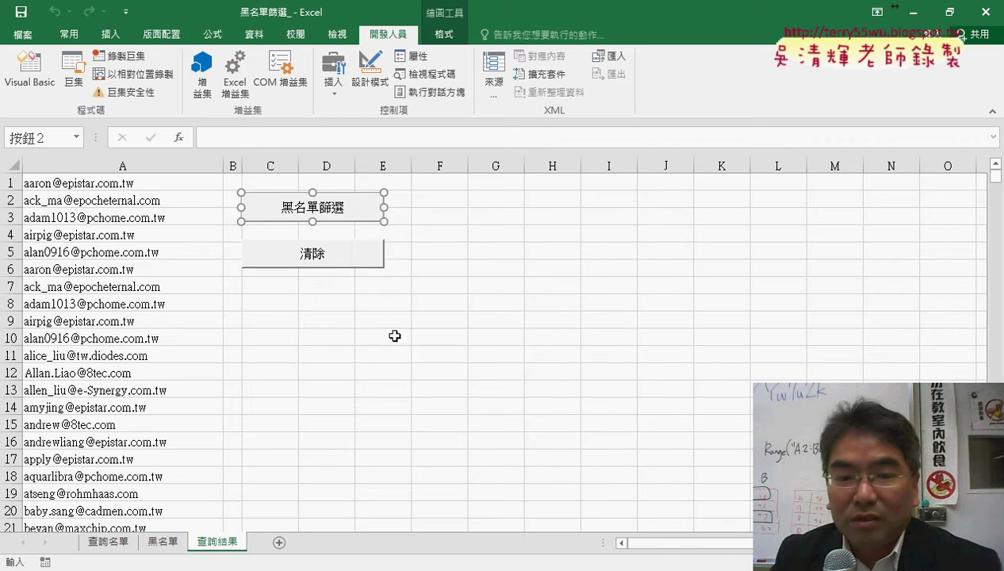
left_click(290, 244)
left_click(515, 216)
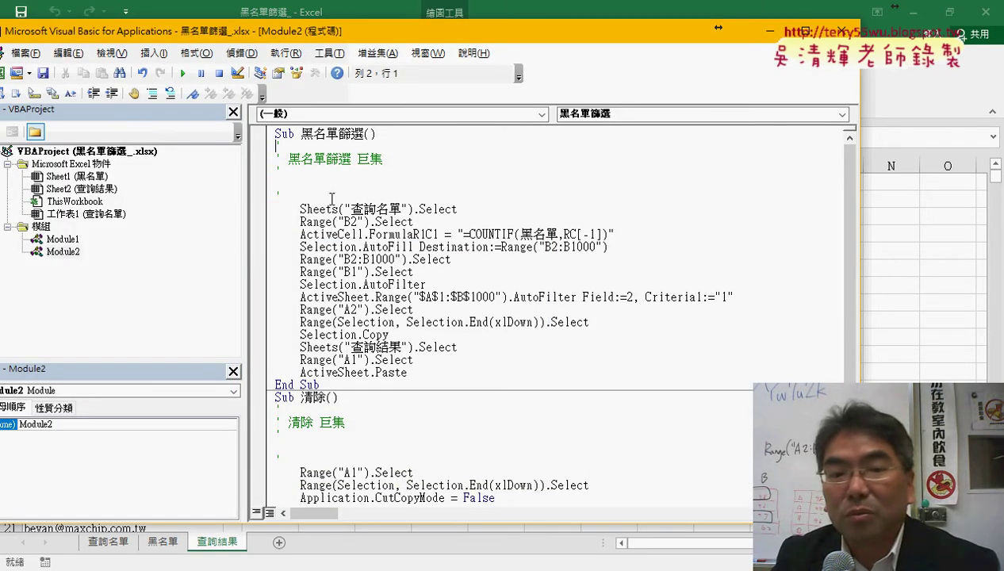
- Delete the recorded comment lines, fix stray spaces in Select, and start a new first line
left_click_drag(264, 196, 264, 148)
key("Delete")
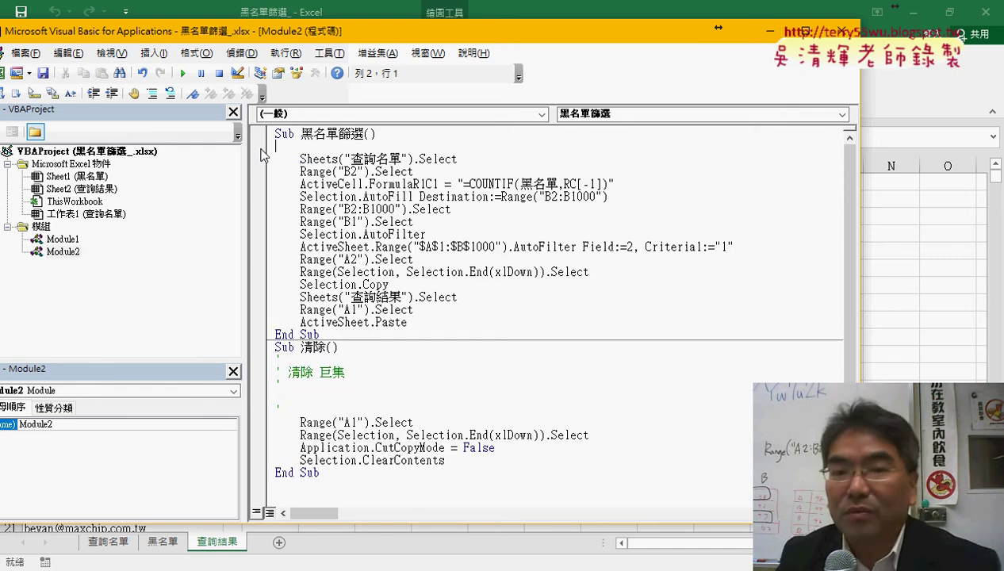
left_click(419, 158)
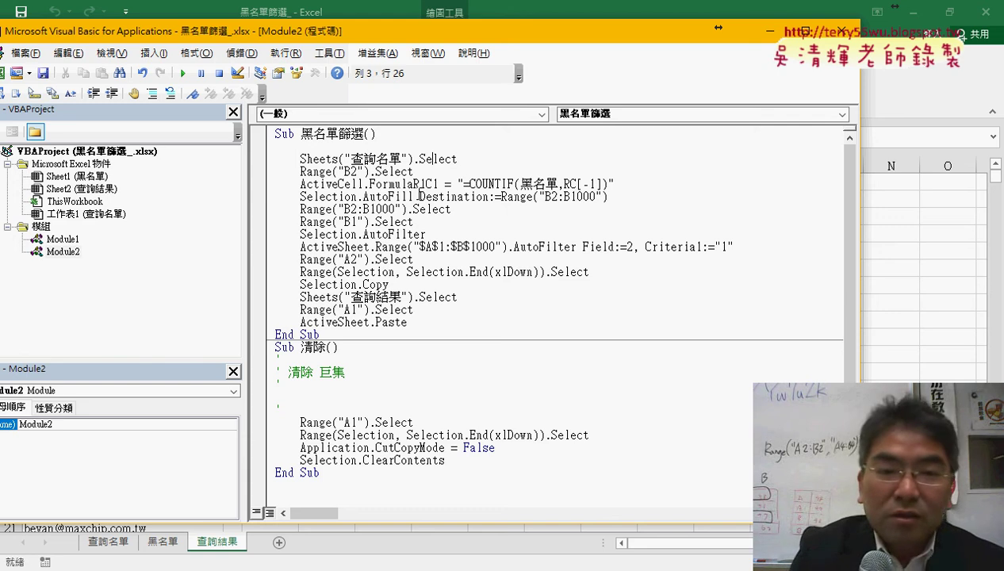
key("BackSpace")
key("BackSpace")
key("BackSpace")
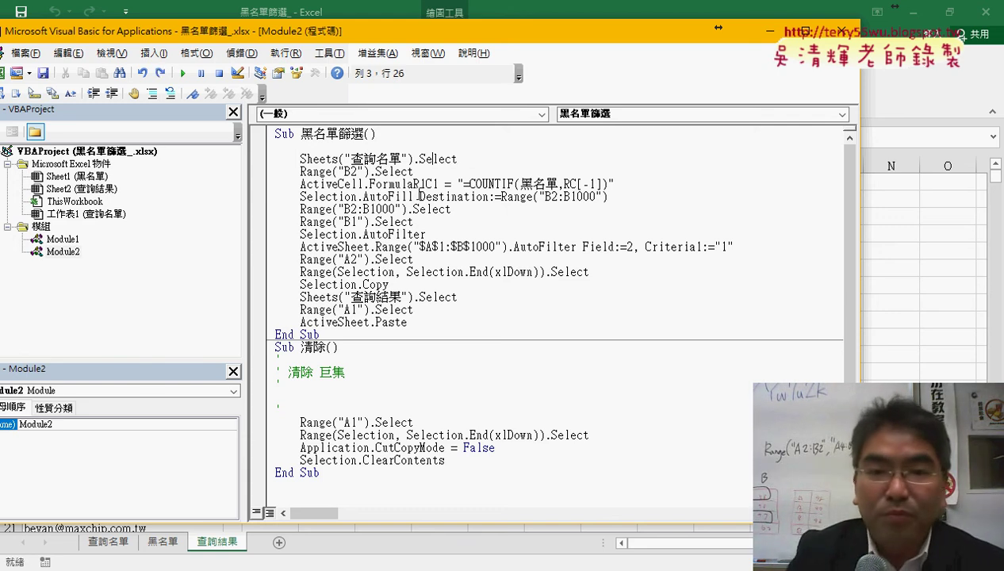
left_click(423, 145)
type("appl")
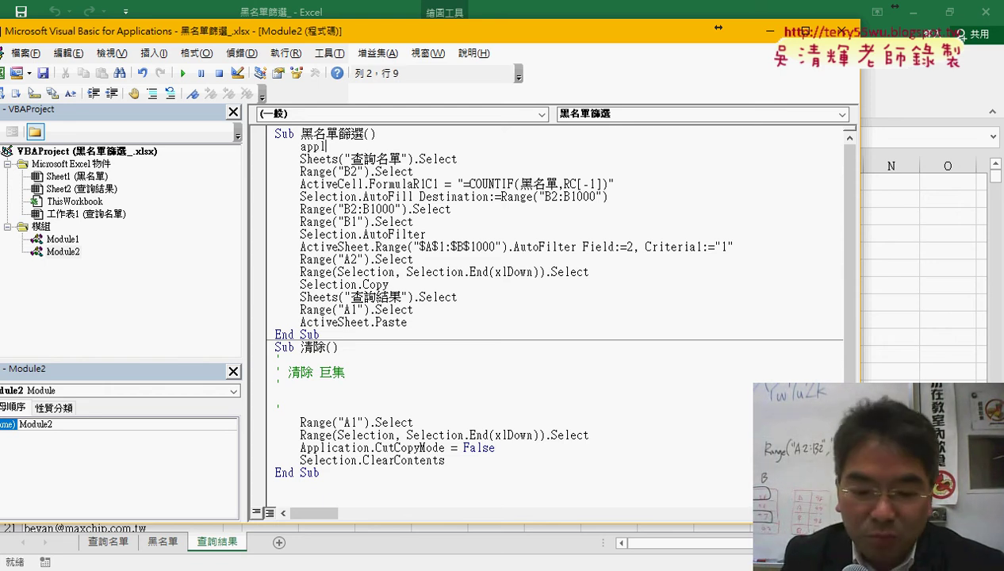
- Make 'Application.ScreenUpdating = False' the first line of Sub 黑名單篩選
type("ication")
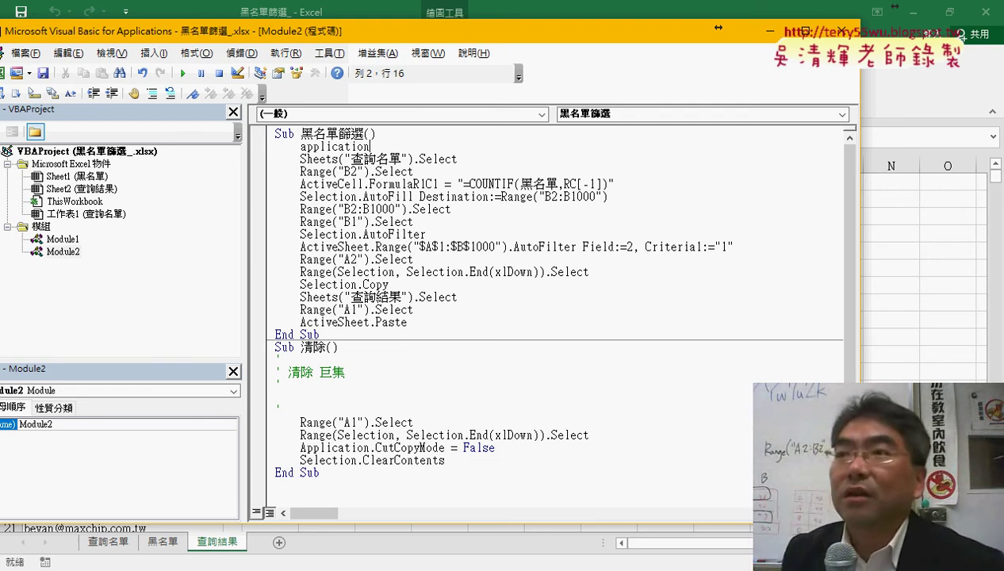
type(".")
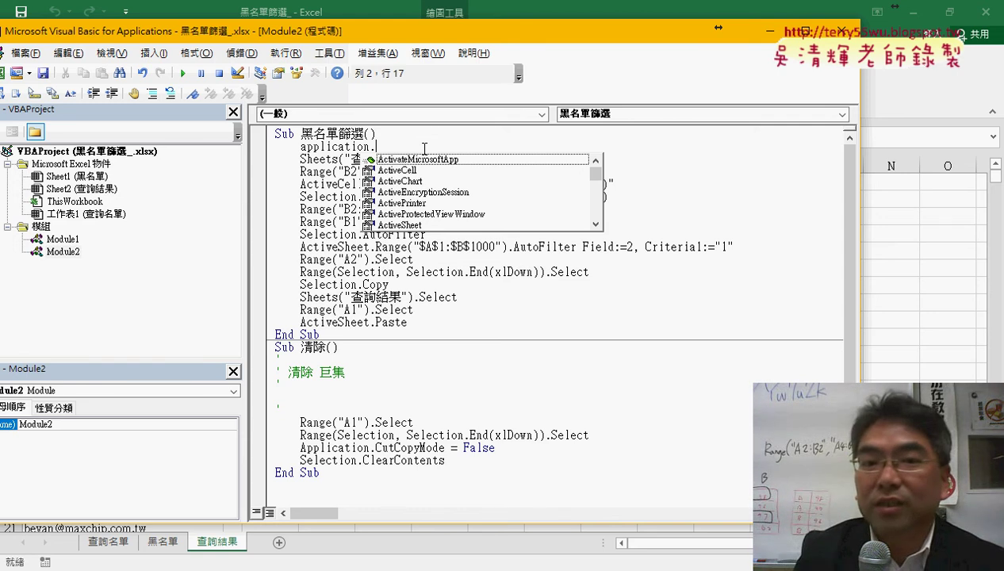
type("s")
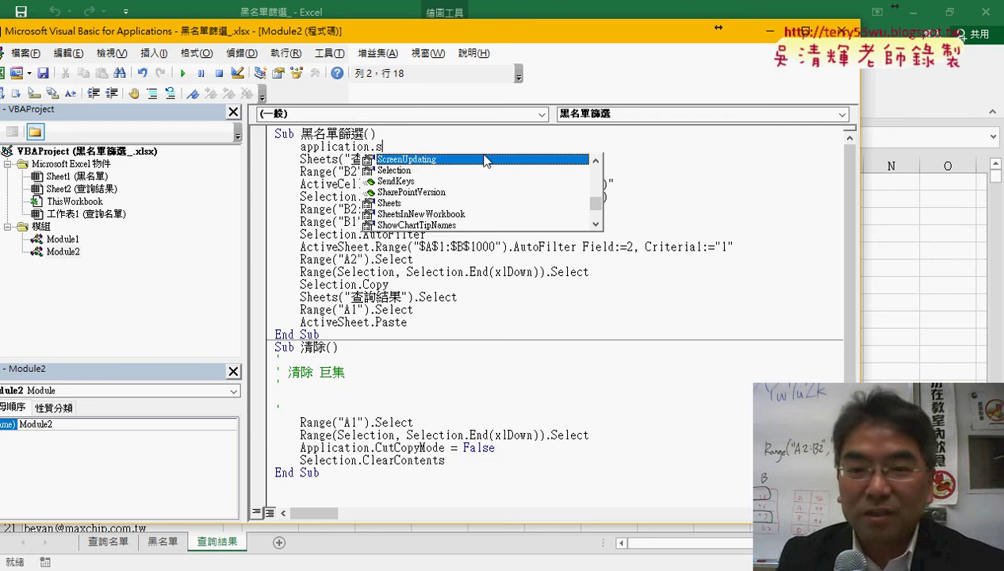
double_click(485, 158)
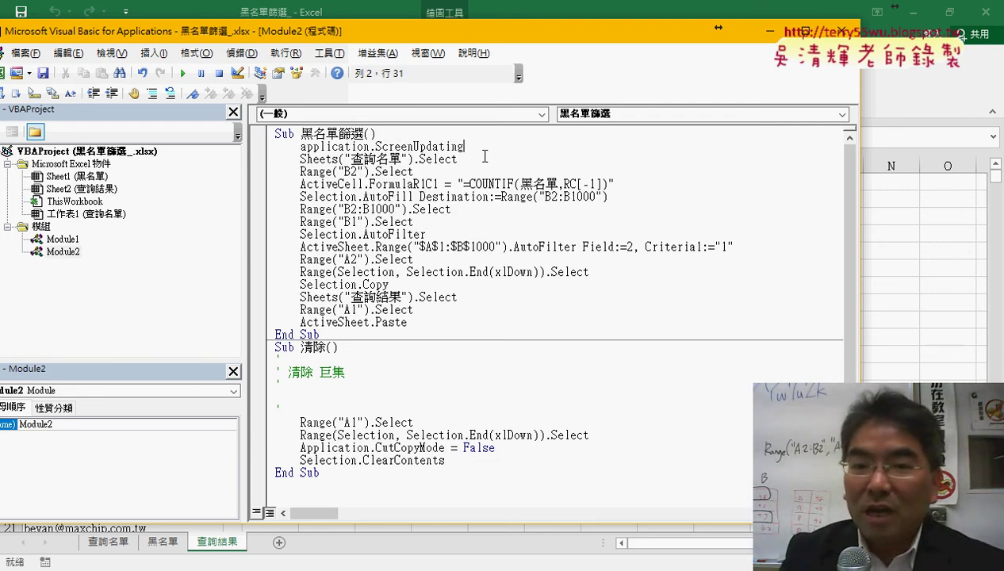
type("=")
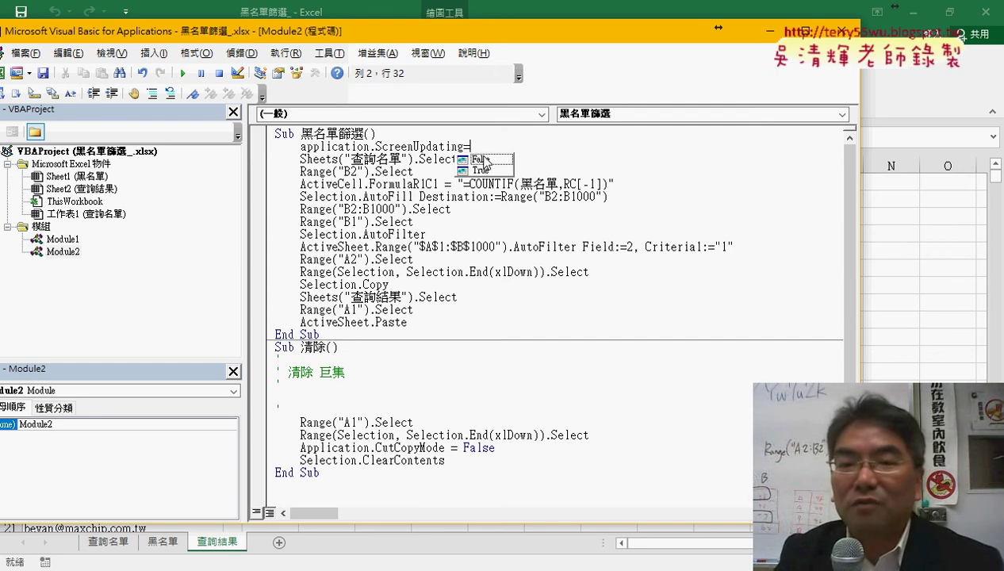
left_click(485, 161)
key("space")
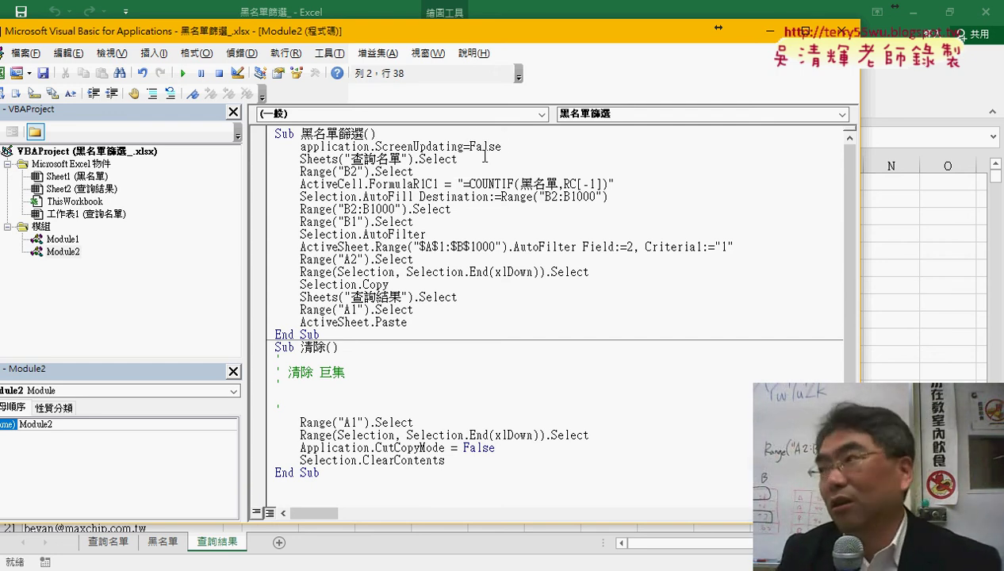
- Add 'Application.ScreenUpdating = True' on a new line after ActiveSheet.Paste, before End Sub
left_click(454, 323)
key("Return")
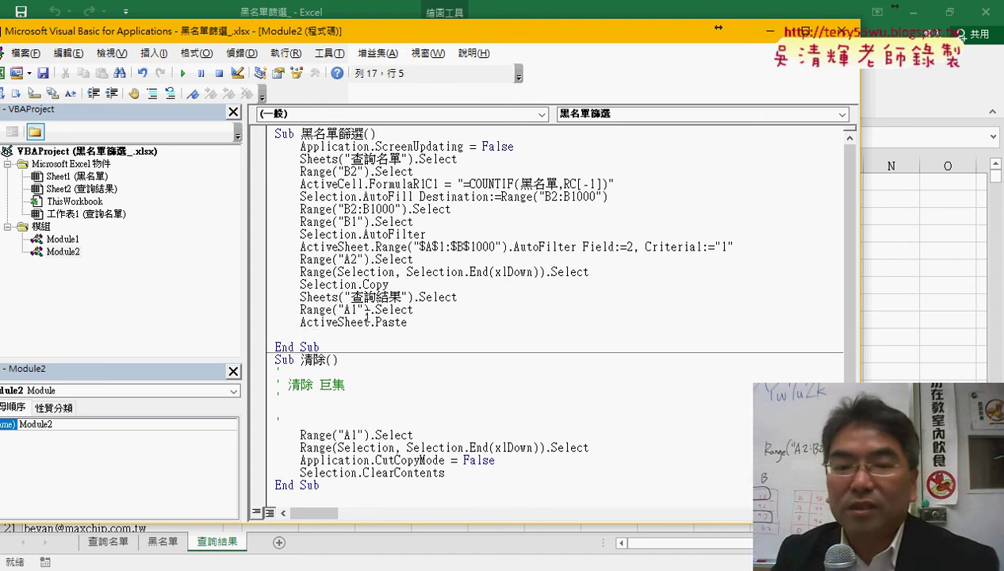
left_click_drag(464, 147, 300, 146)
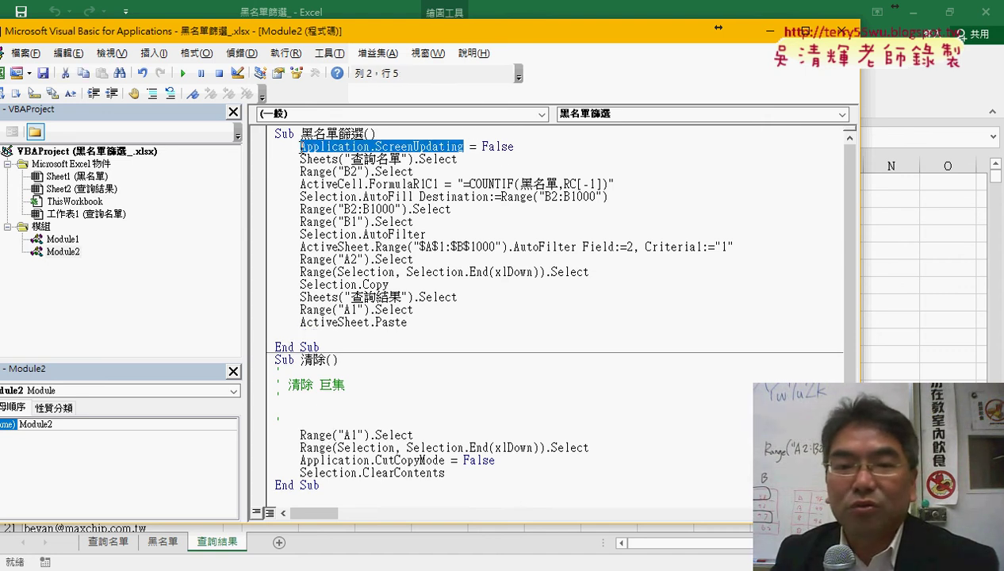
left_click(311, 336)
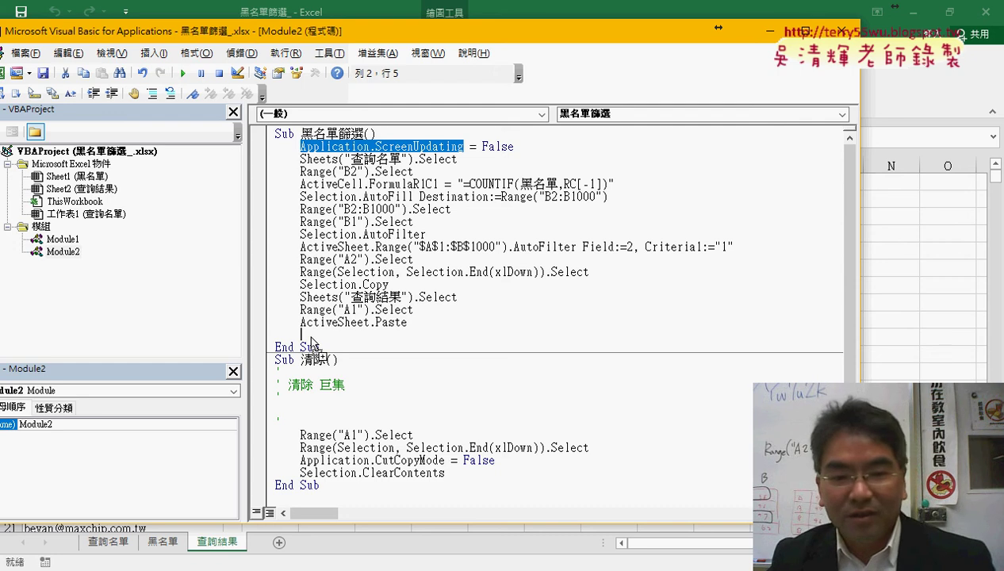
type("Application.ScreenUpdating")
type("=True")
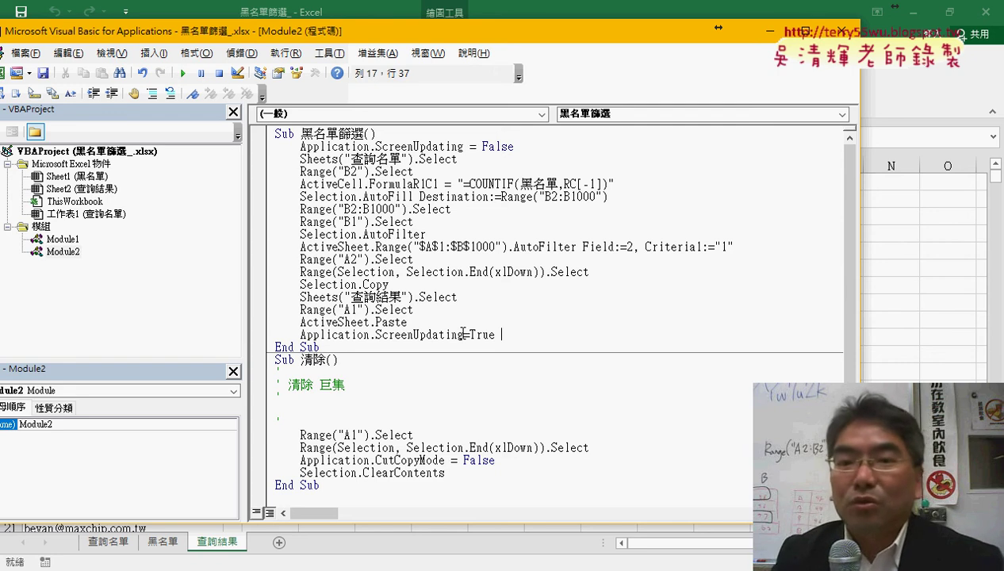
left_click(519, 149)
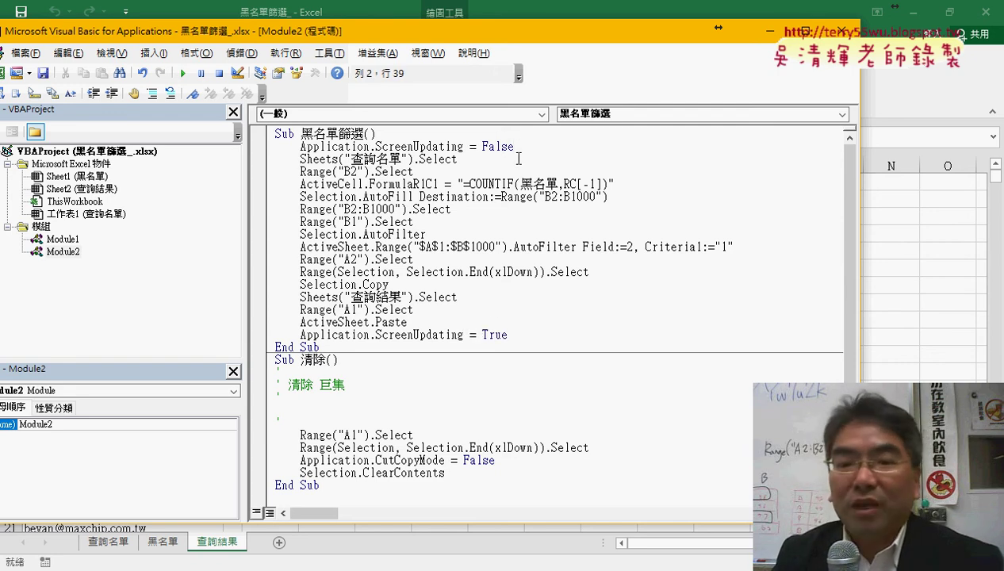
left_click_drag(511, 337, 301, 338)
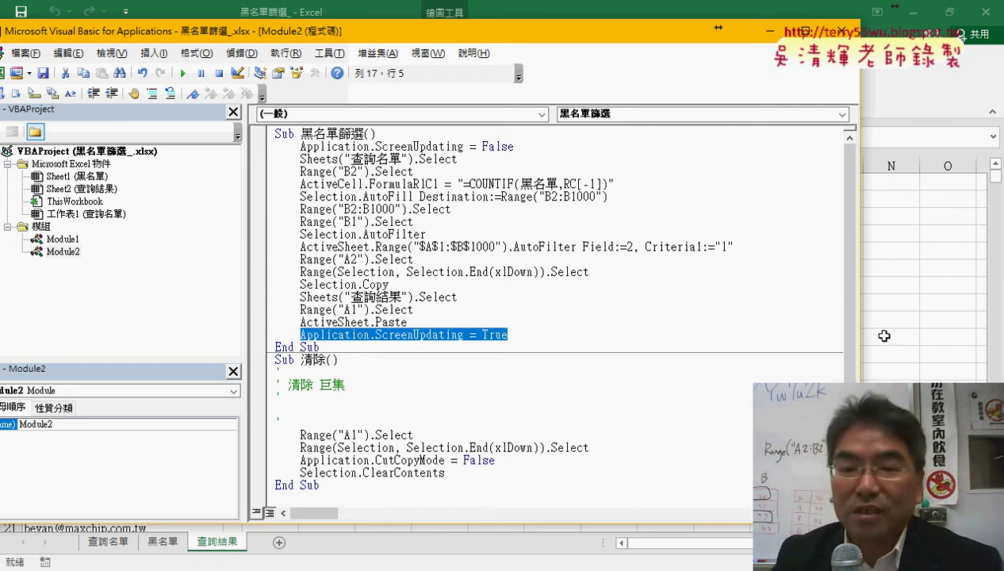
left_click(885, 336)
- Alternate the 清除 and 黑名單篩選 buttons on 查詢結果 several times, checking column A clears and refills without flicker
left_click(332, 258)
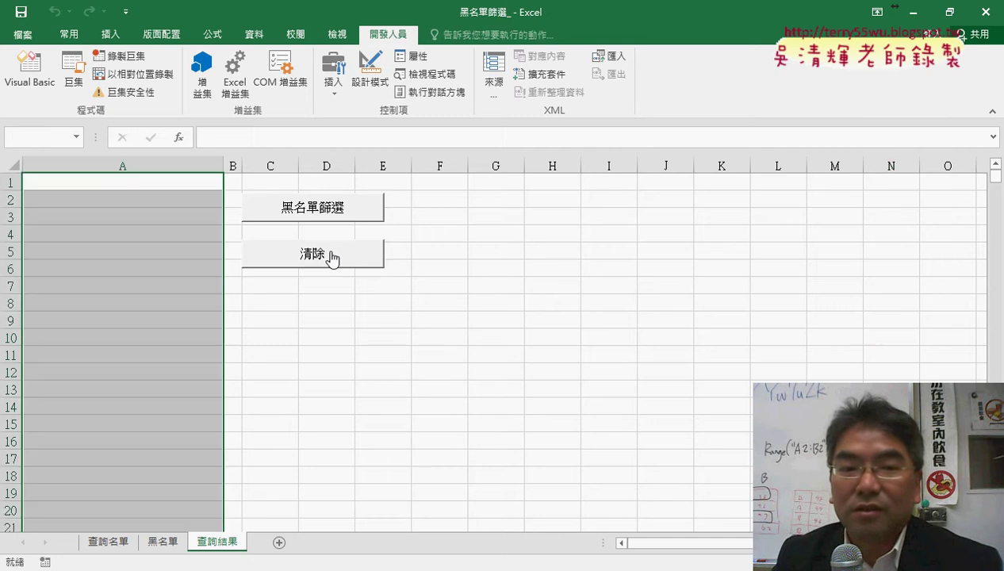
left_click(340, 210)
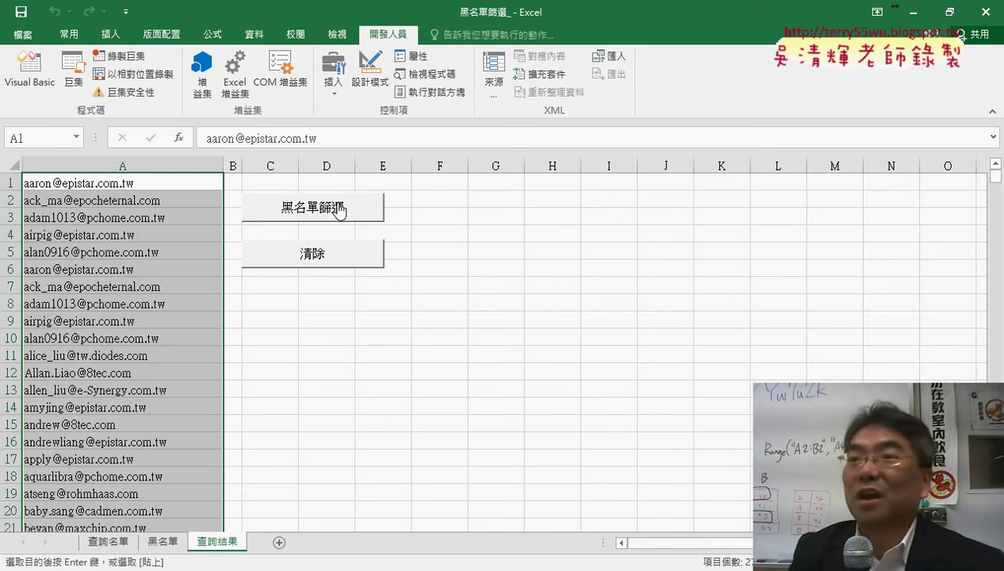
left_click(332, 259)
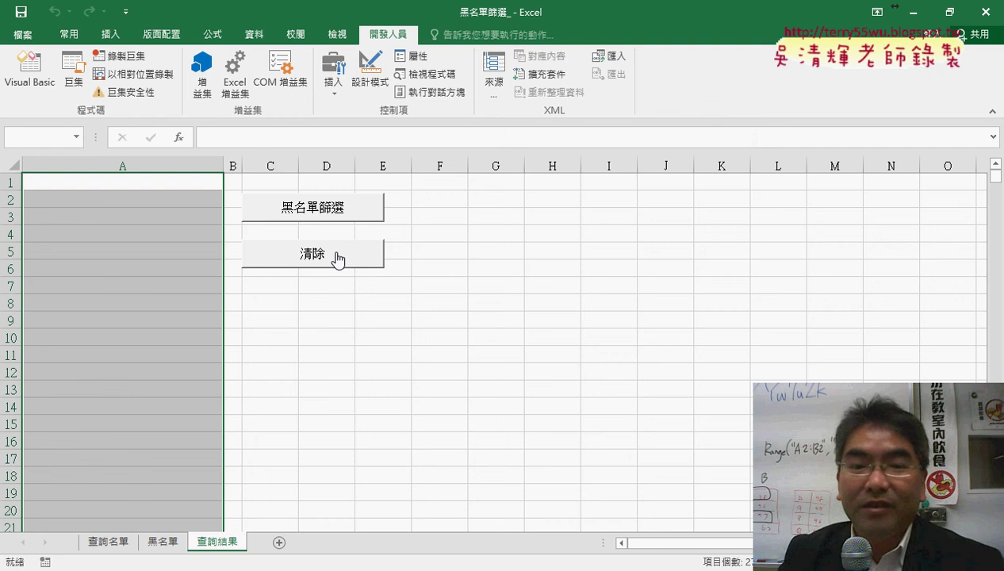
left_click(322, 210)
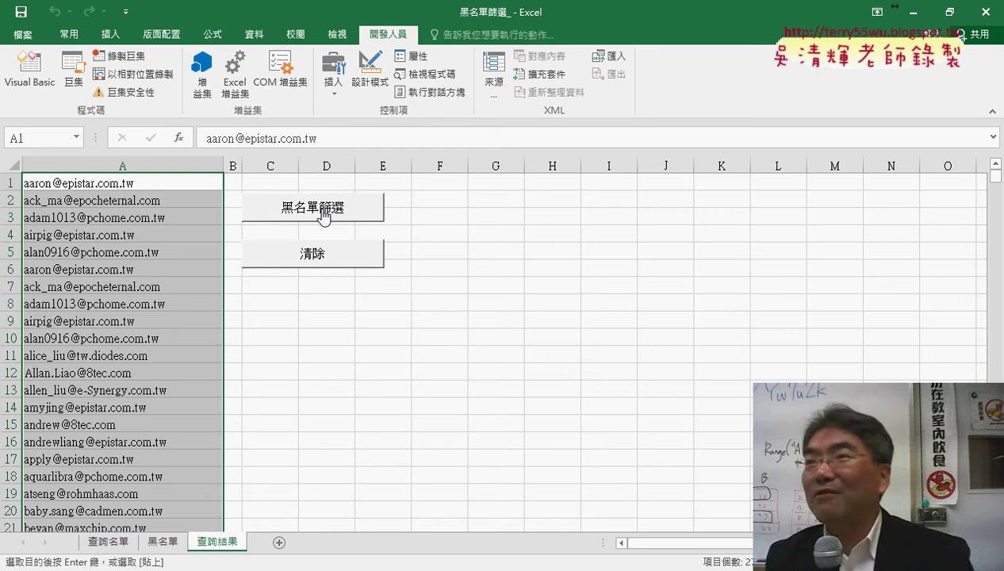
left_click(322, 257)
left_click(332, 210)
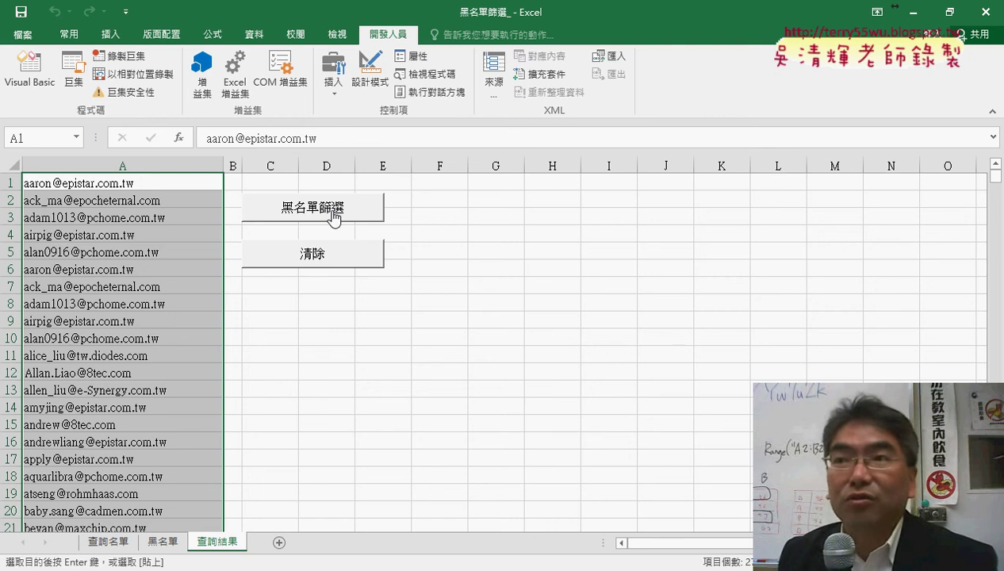
left_click(333, 207)
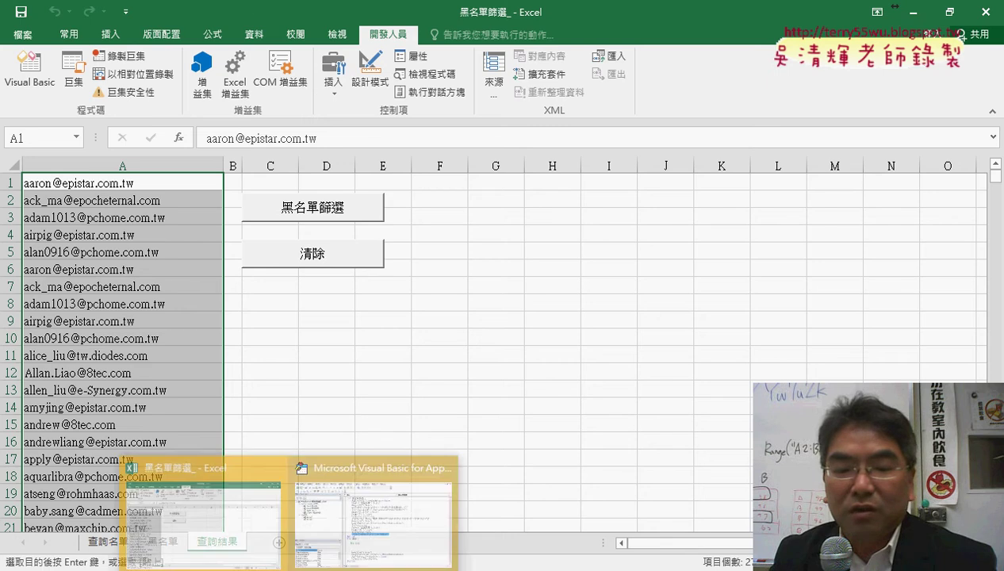
- In the VBA editor, open the F1 help page for the Application keyword
left_click(373, 507)
left_click(343, 146)
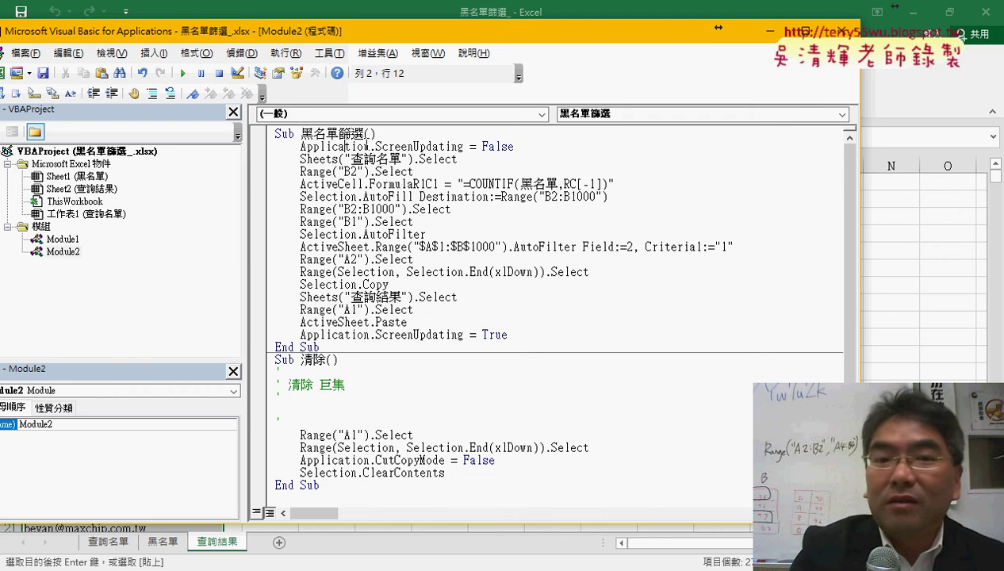
key("F1")
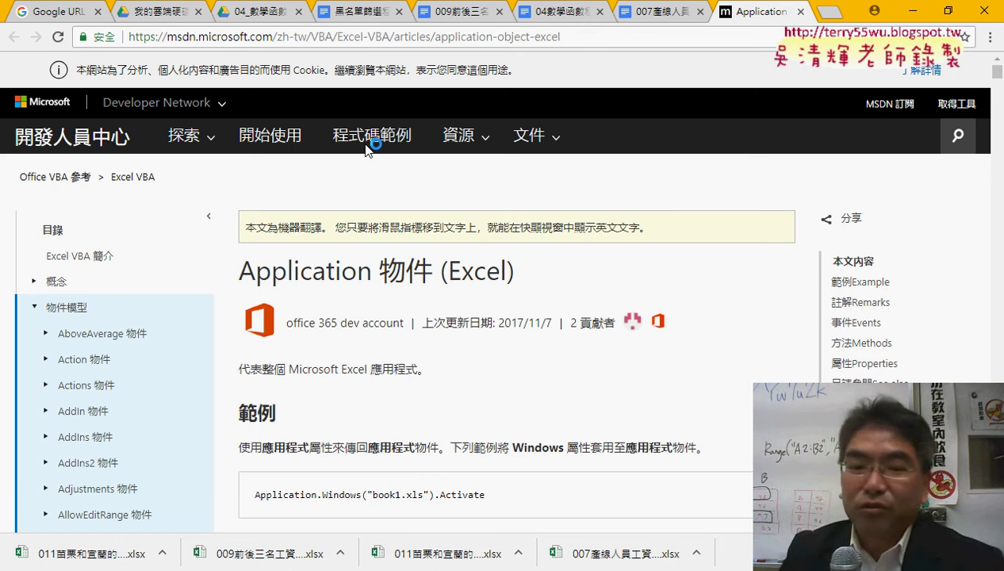
- Read through the Application object examples on Microsoft Docs, then close the help page
scroll(702, 320, "down", 2)
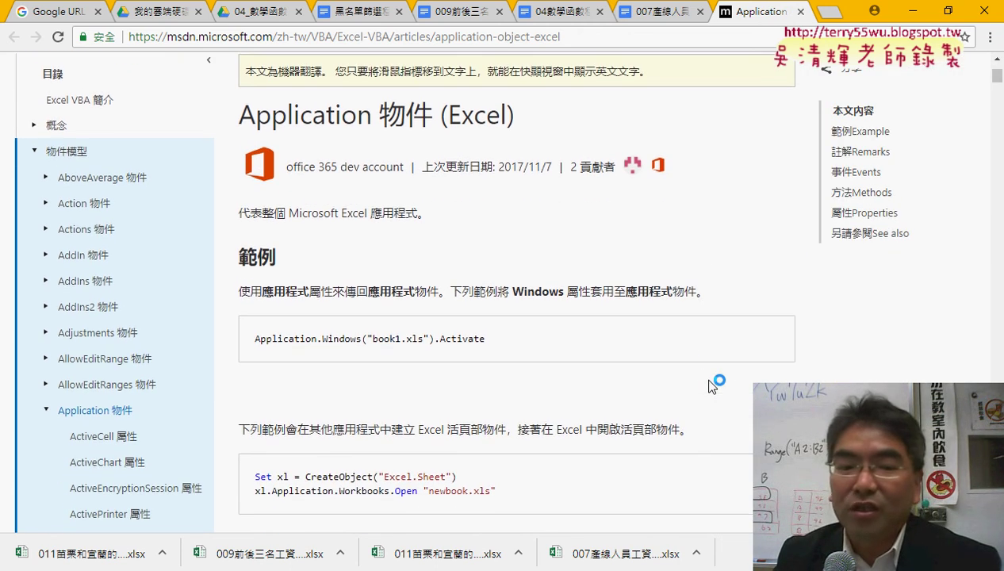
scroll(712, 386, "down", 2)
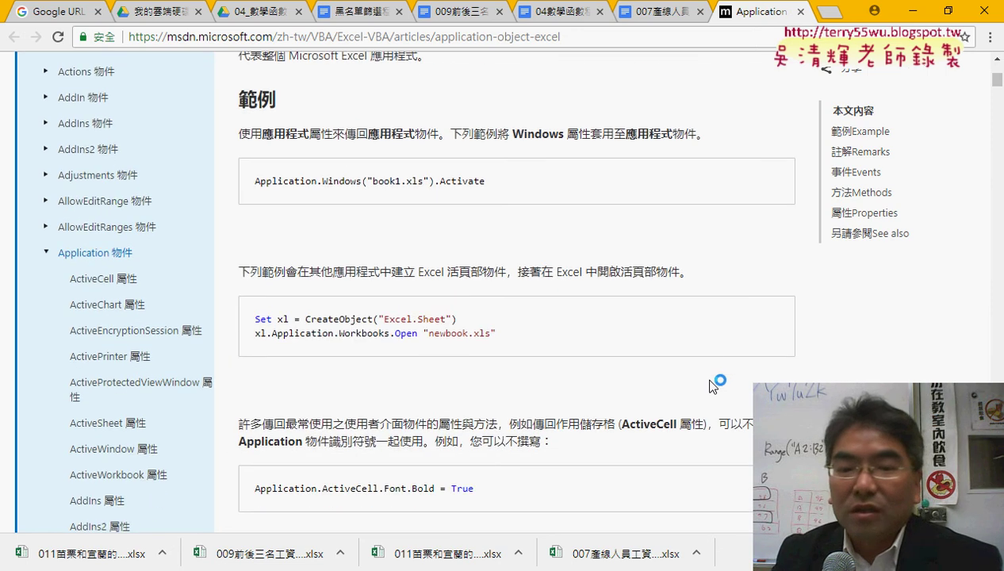
scroll(710, 382, "down", 1)
scroll(705, 377, "down", 1)
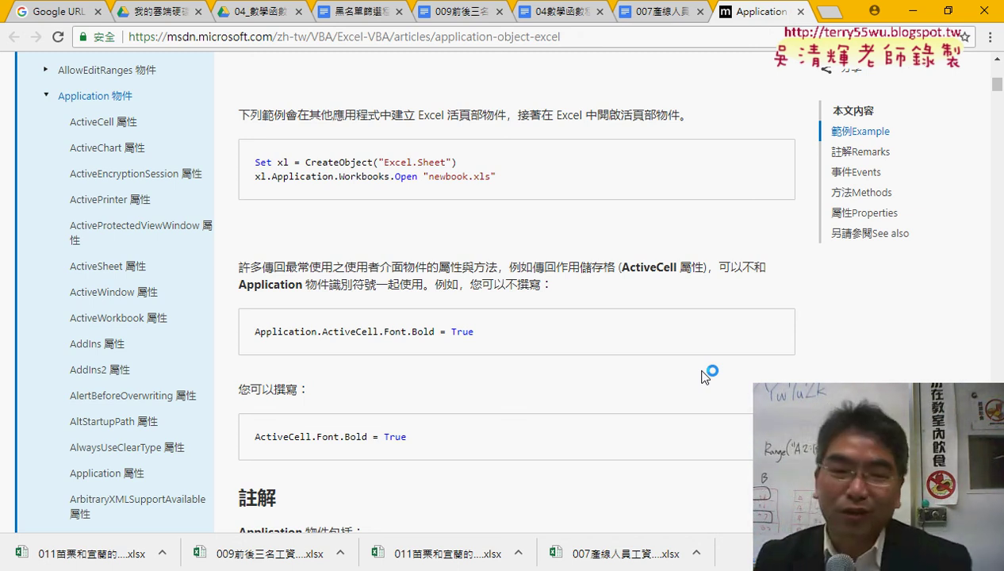
scroll(698, 353, "up", 2)
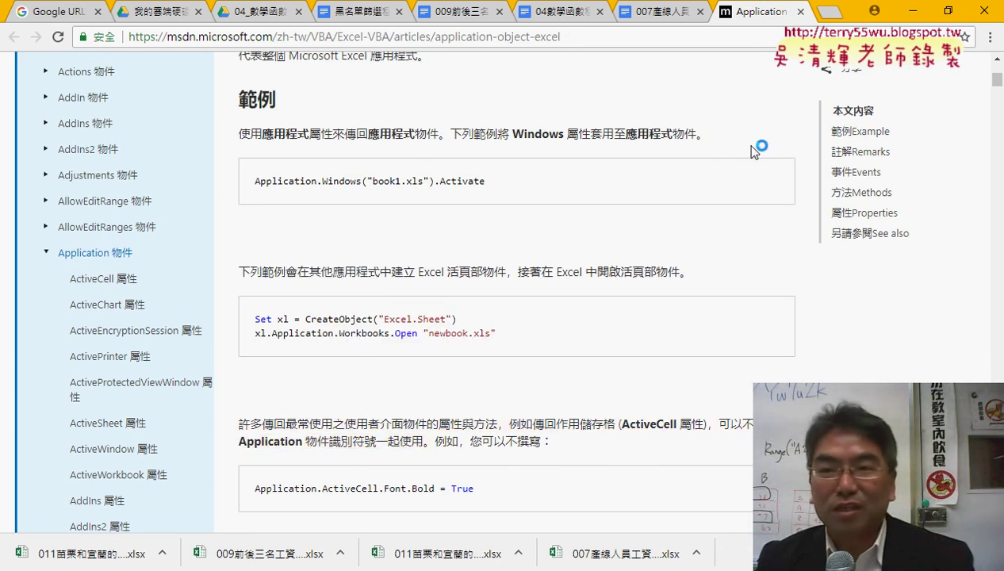
left_click(800, 11)
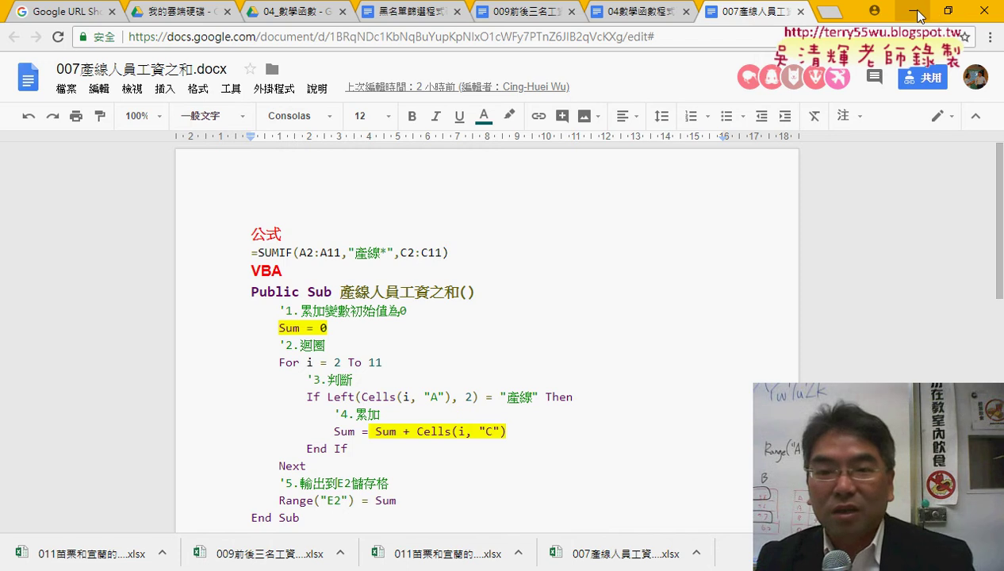
- Back in Excel, run 清除 then 黑名單篩選 on 查詢結果 and view the filtered 查詢名單 sheet
left_click(918, 15)
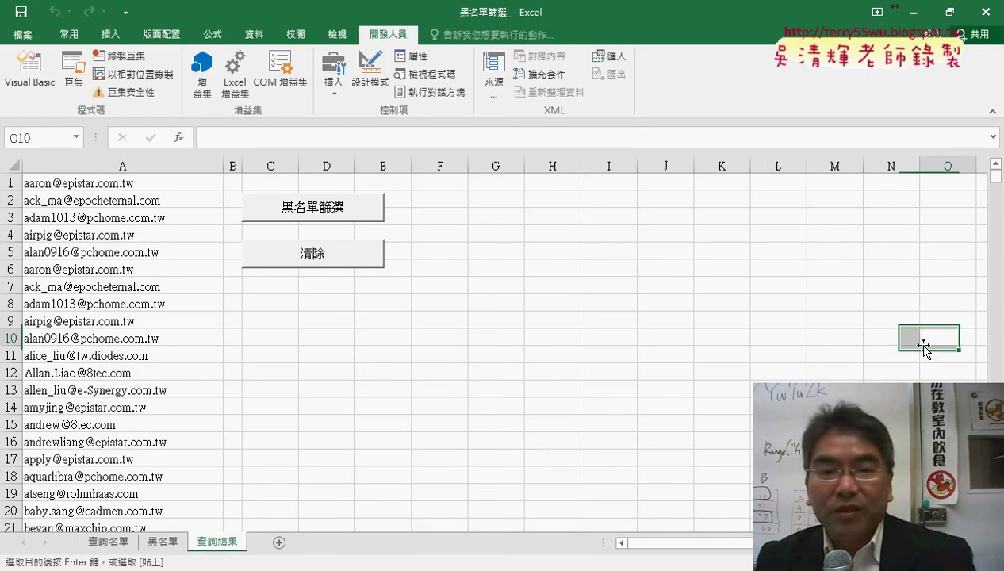
left_click(936, 338)
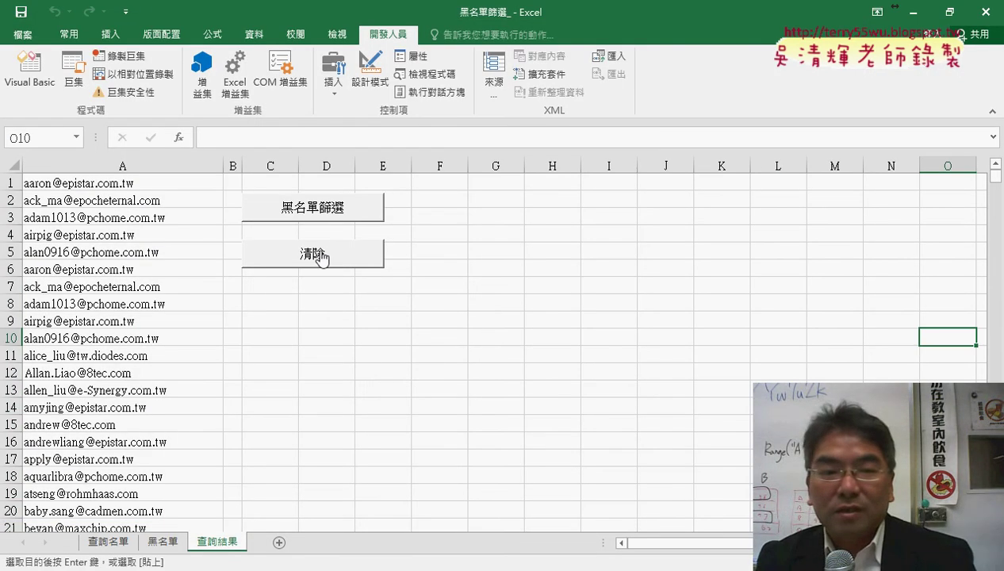
left_click(320, 255)
left_click(329, 206)
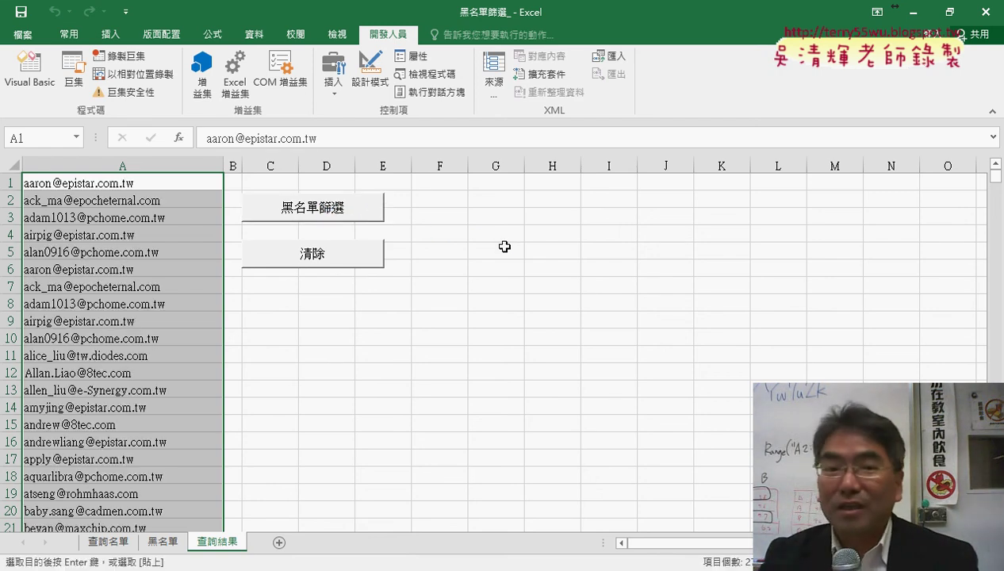
left_click(111, 543)
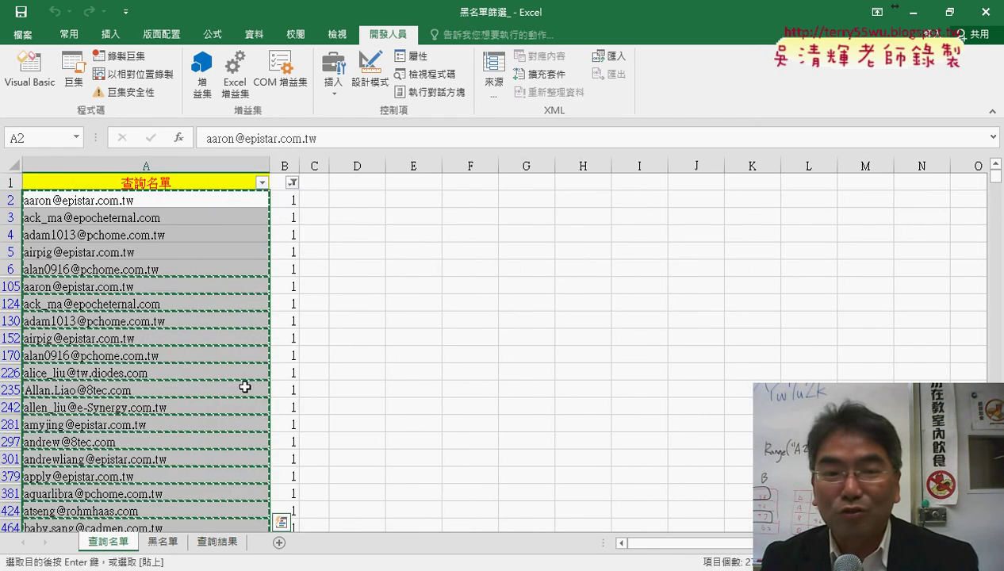
- Inspect the COUNTIF formula in cell B2 of 查詢名單
left_click(416, 211)
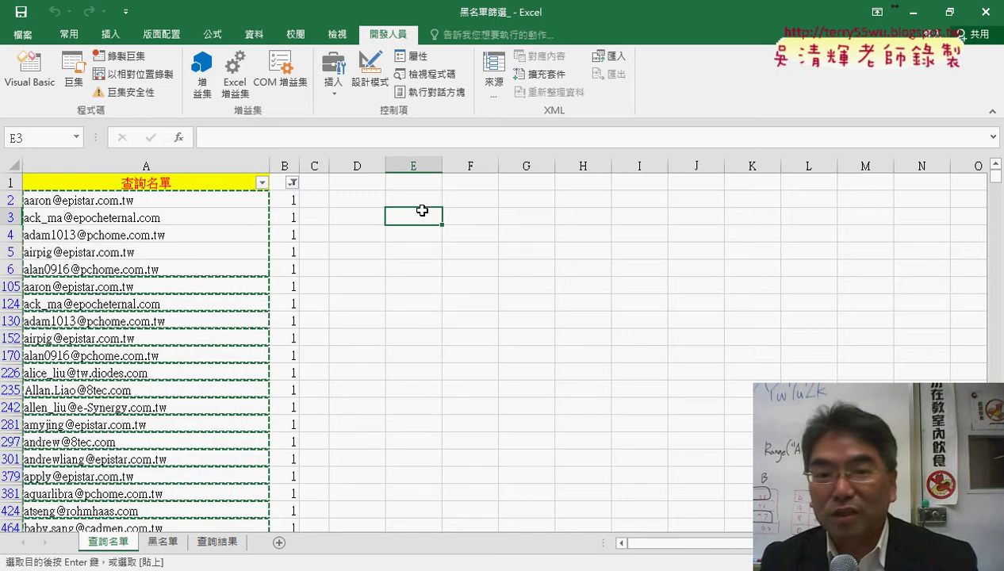
left_click(283, 199)
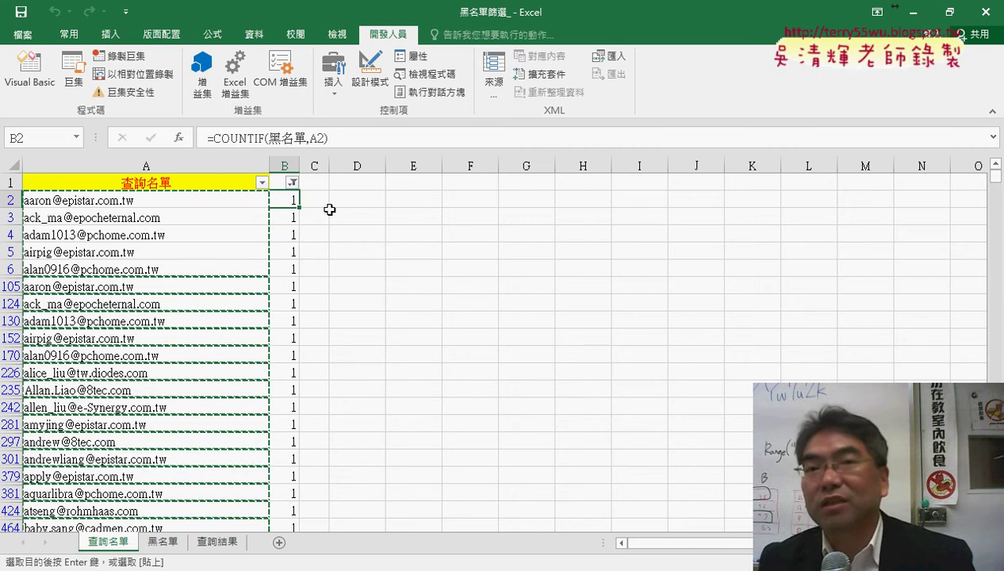
left_click(526, 265)
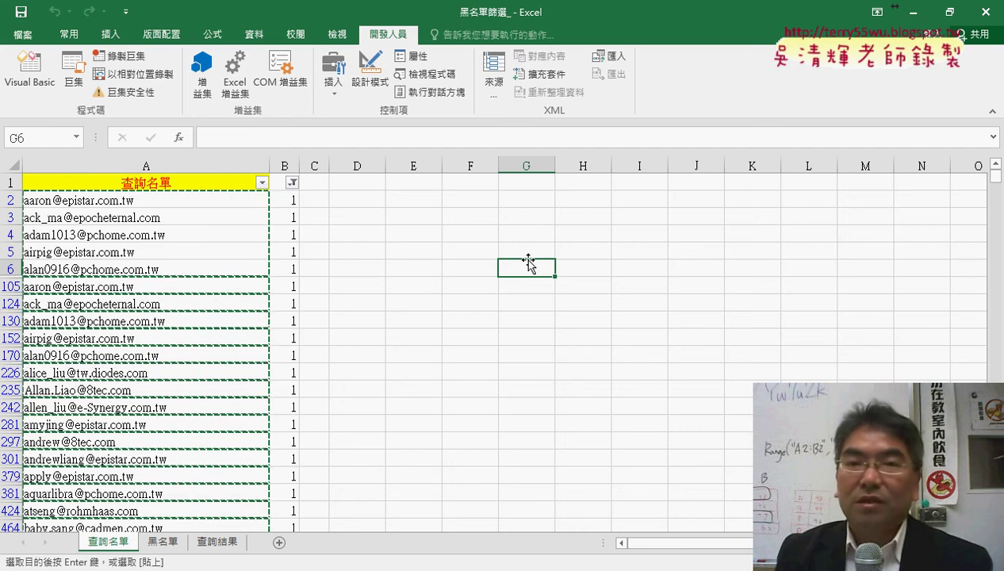
- On 查詢結果, run 清除 and then 黑名單篩選 on column A
left_click(214, 542)
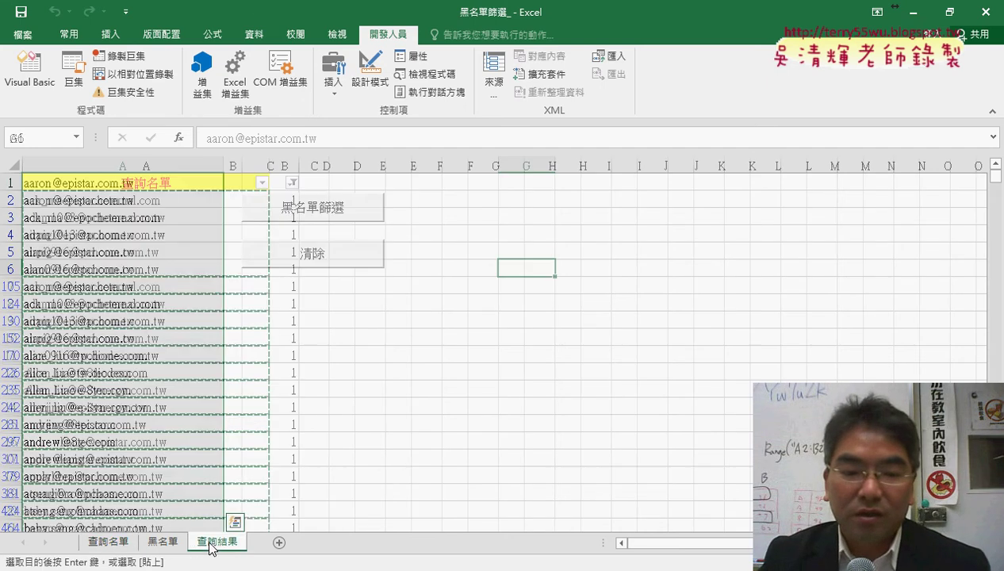
left_click(337, 256)
left_click(338, 210)
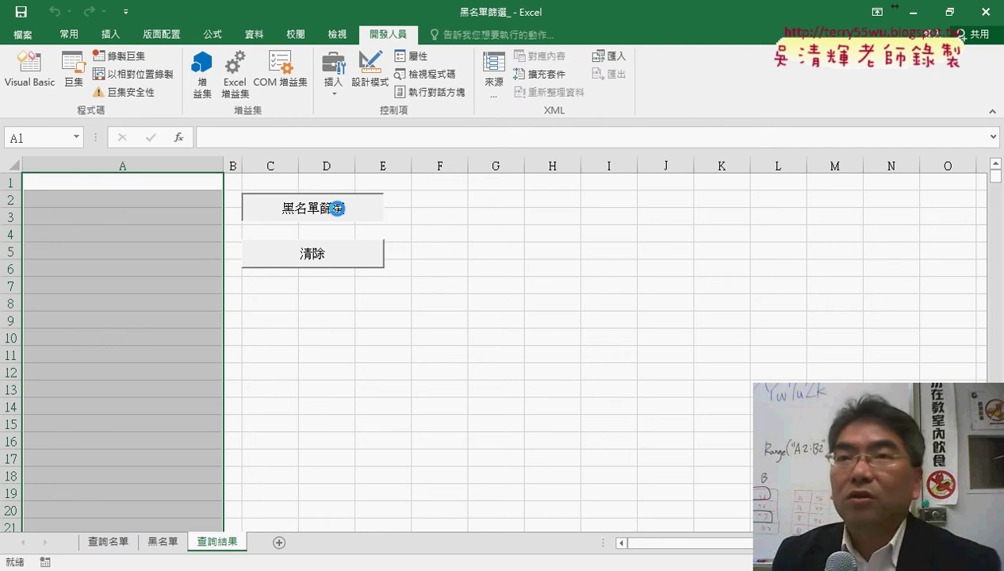